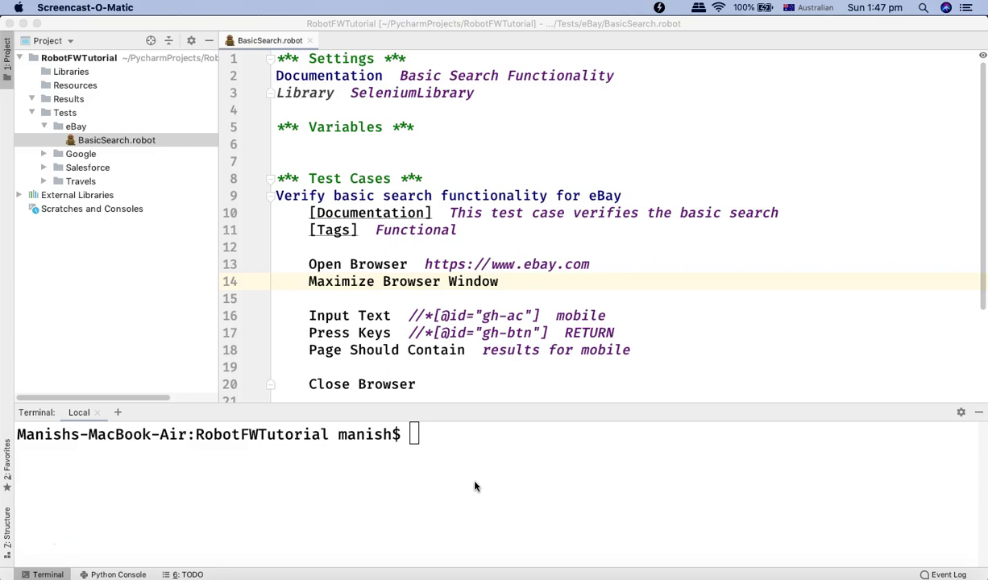
# Step: Bring up the SeleniumLibrary documentation tab in Chrome
pyautogui.click(484, 462)
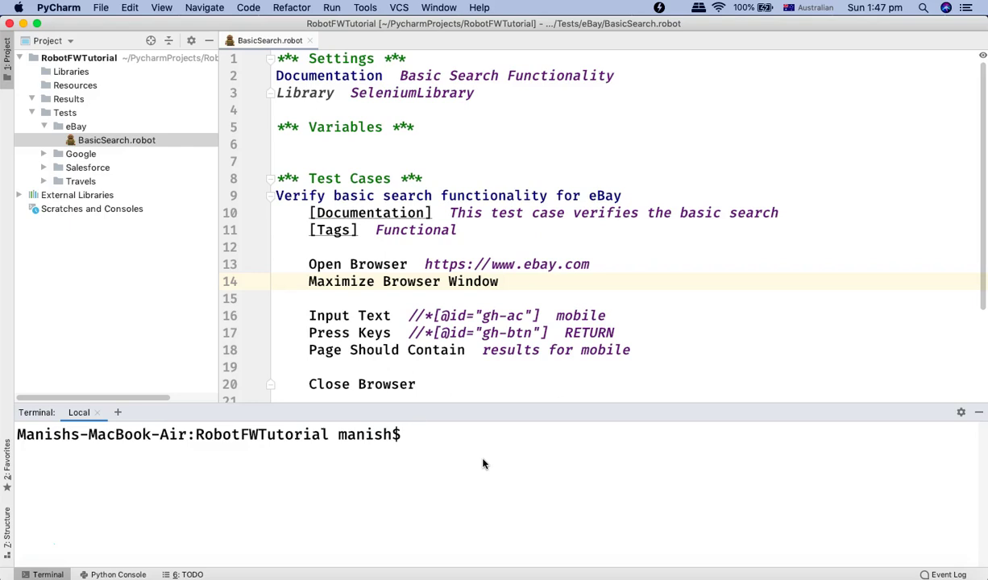
pyautogui.click(564, 574)
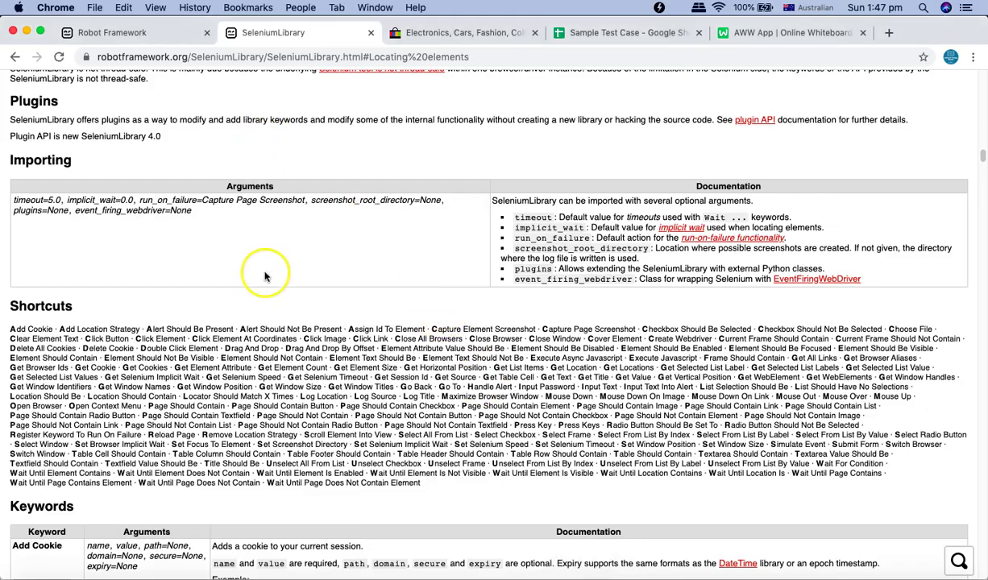
pyautogui.scroll(15, 379, 242)
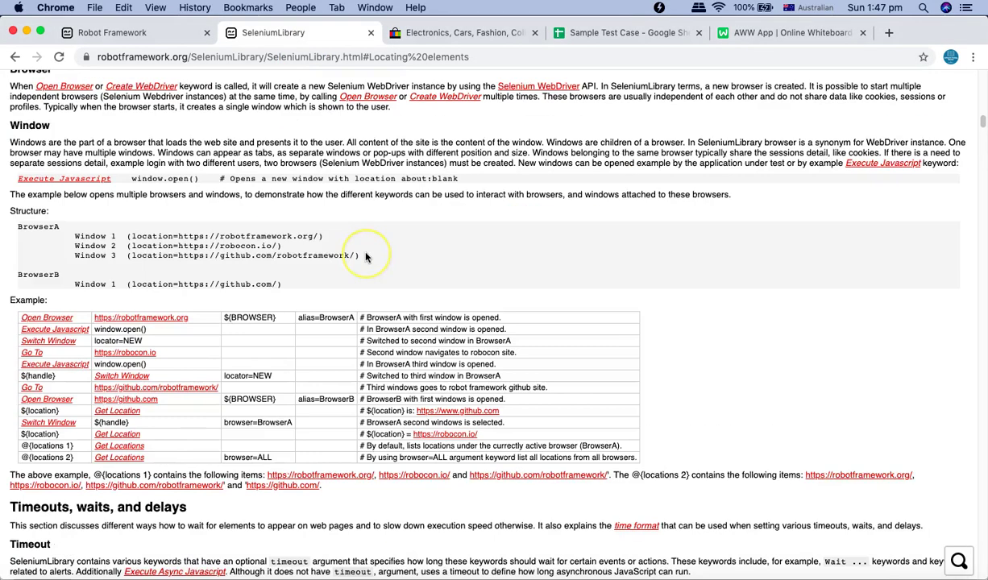
pyautogui.scroll(10, 365, 257)
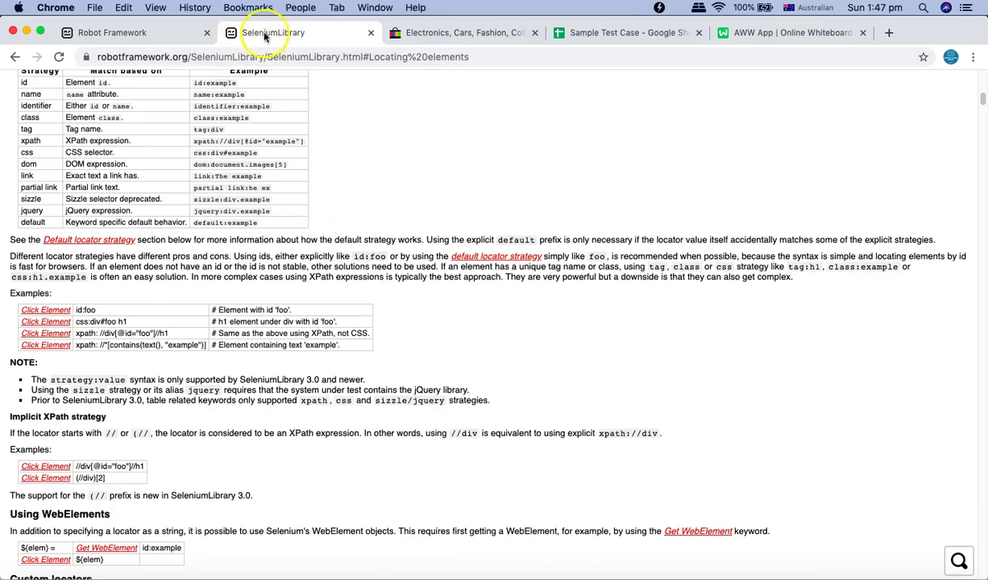
# Step: On the Robot Framework Libraries page, show the EXTERNAL list and scroll to its end
pyautogui.click(137, 34)
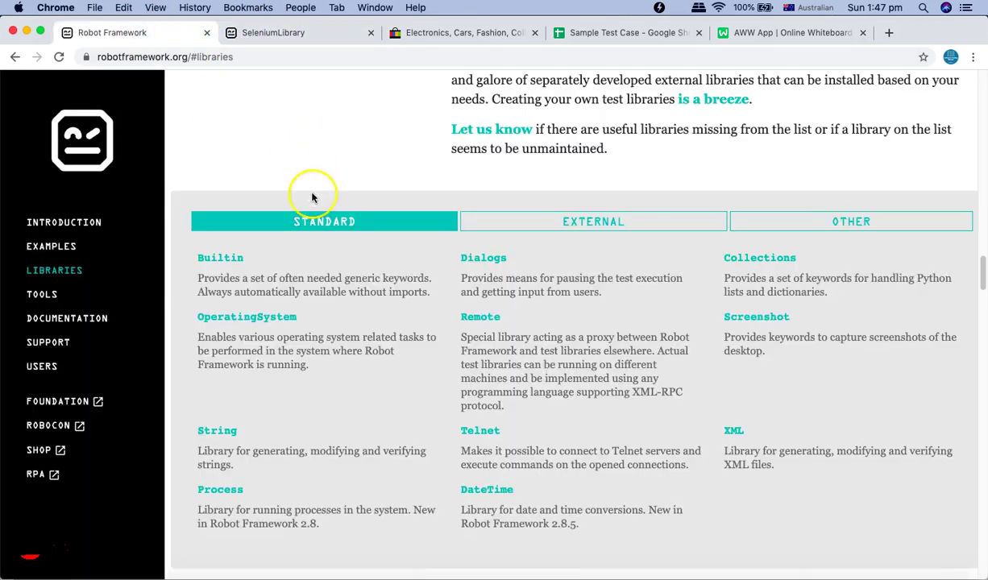
pyautogui.scroll(5, 260, 152)
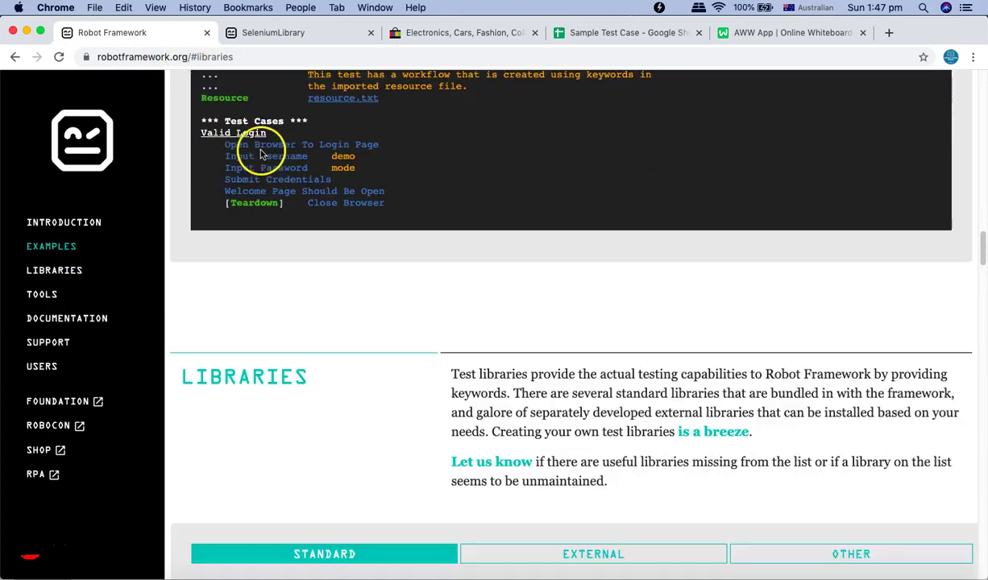
pyautogui.scroll(-3, 338, 322)
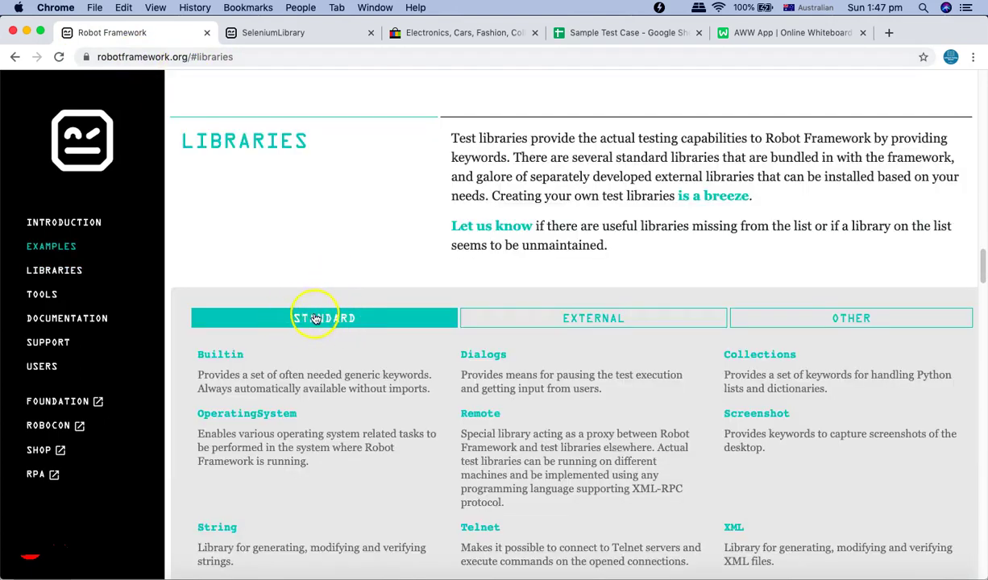
pyautogui.scroll(-1, 303, 331)
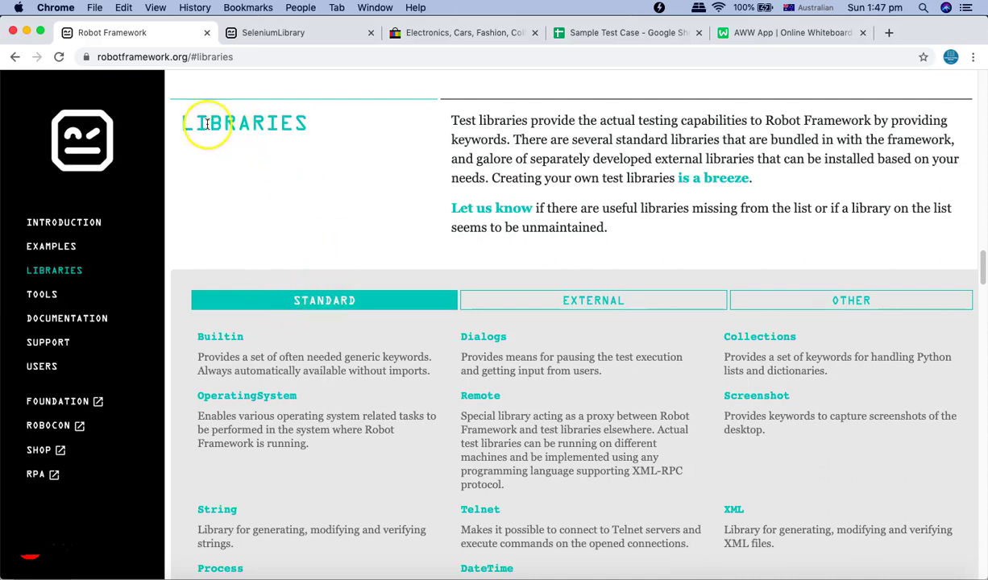
pyautogui.click(602, 303)
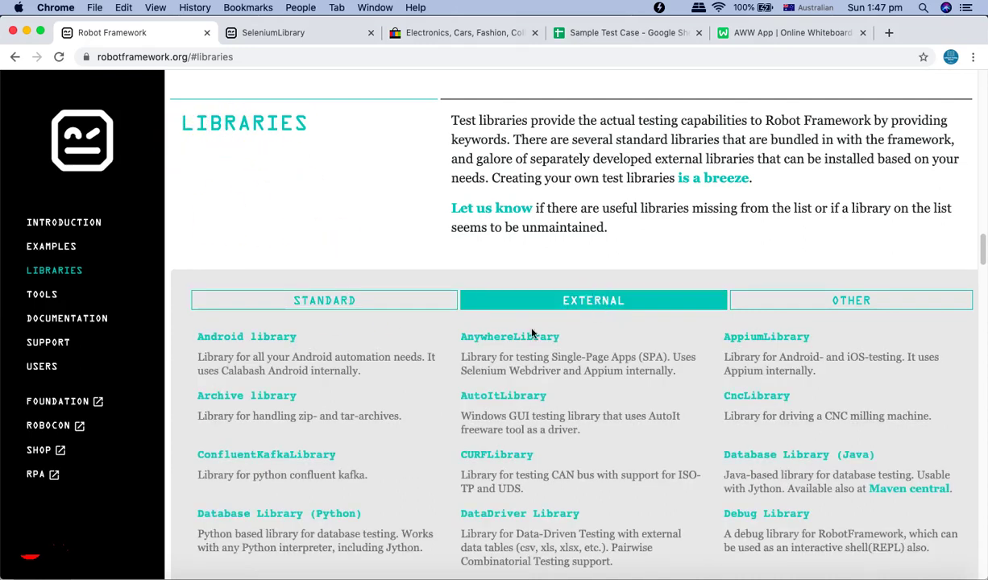
pyautogui.scroll(-7, 455, 375)
pyautogui.scroll(-3, 458, 379)
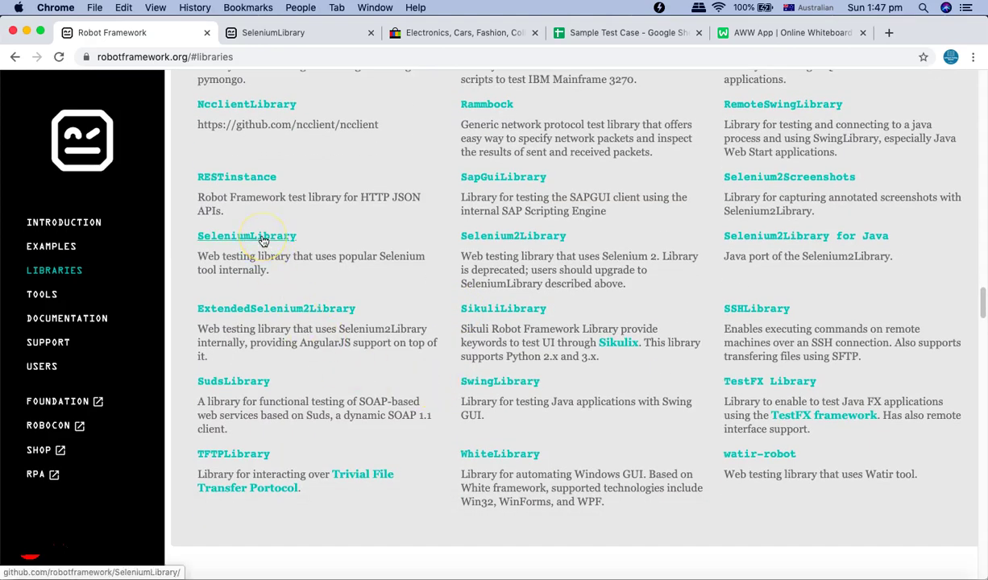
# Step: Search the SeleniumLibrary docs for 'locator' and jump to the Locating elements section
pyautogui.click(304, 34)
pyautogui.scroll(10, 311, 270)
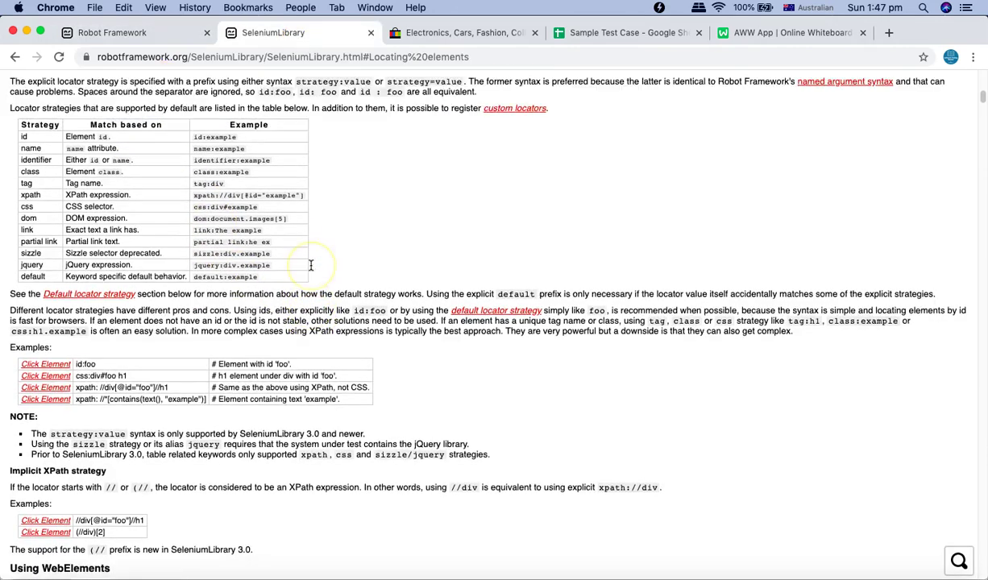
pyautogui.press('super+f')
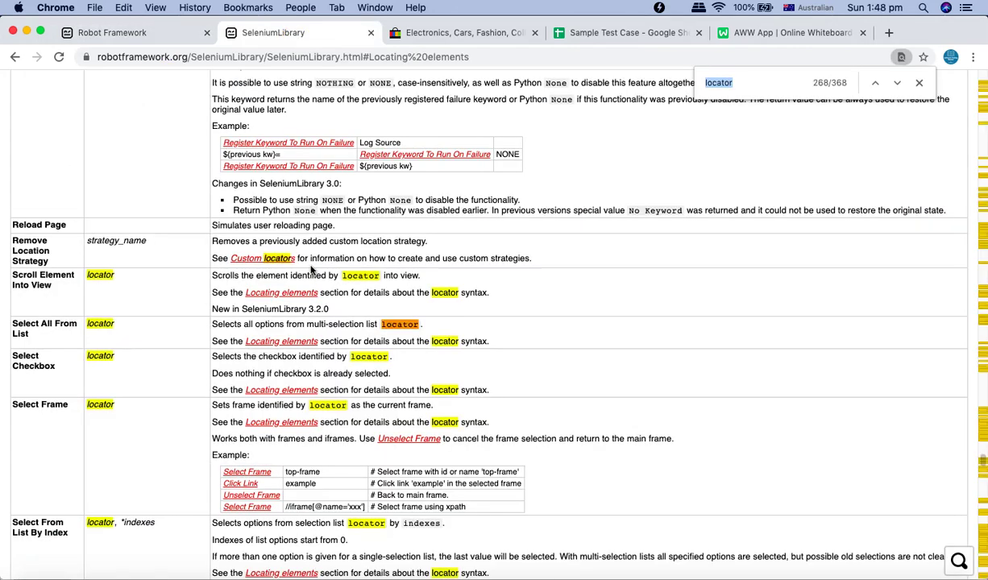
pyautogui.write('locator')
pyautogui.click(287, 293)
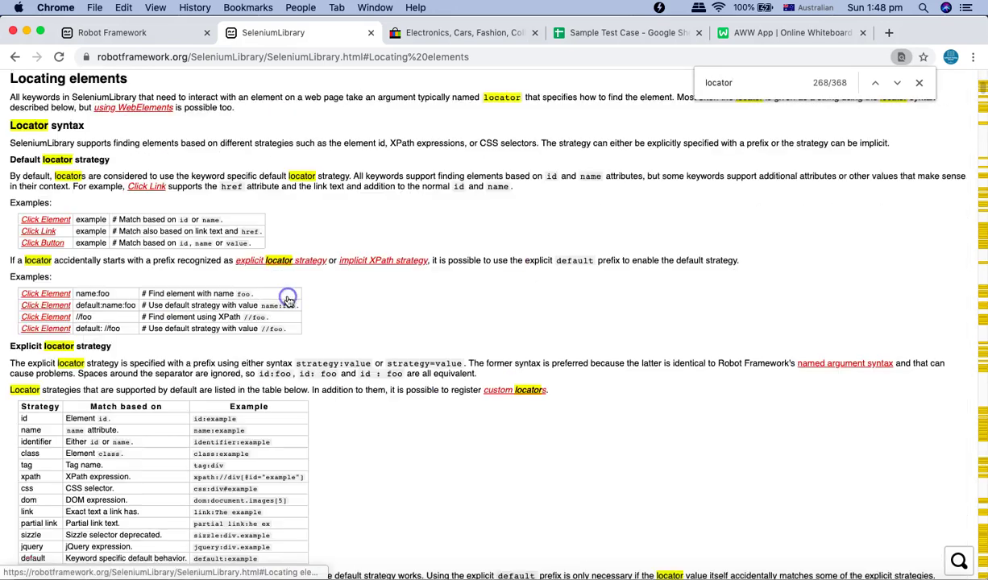
# Step: Read through the Locating elements introduction and the Explicit locator strategy explanation
pyautogui.scroll(1, 165, 256)
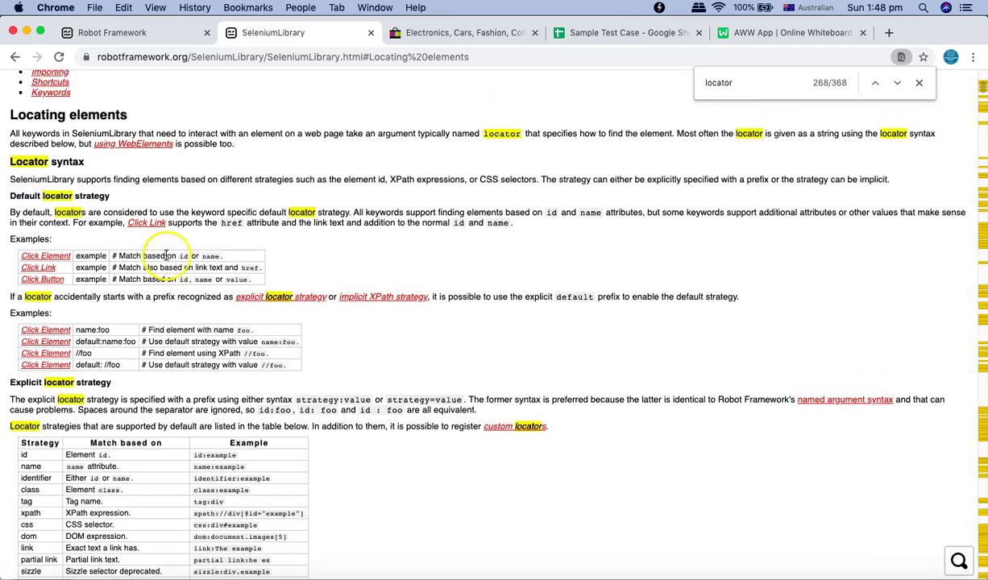
pyautogui.moveTo(11, 115); pyautogui.dragTo(295, 363)
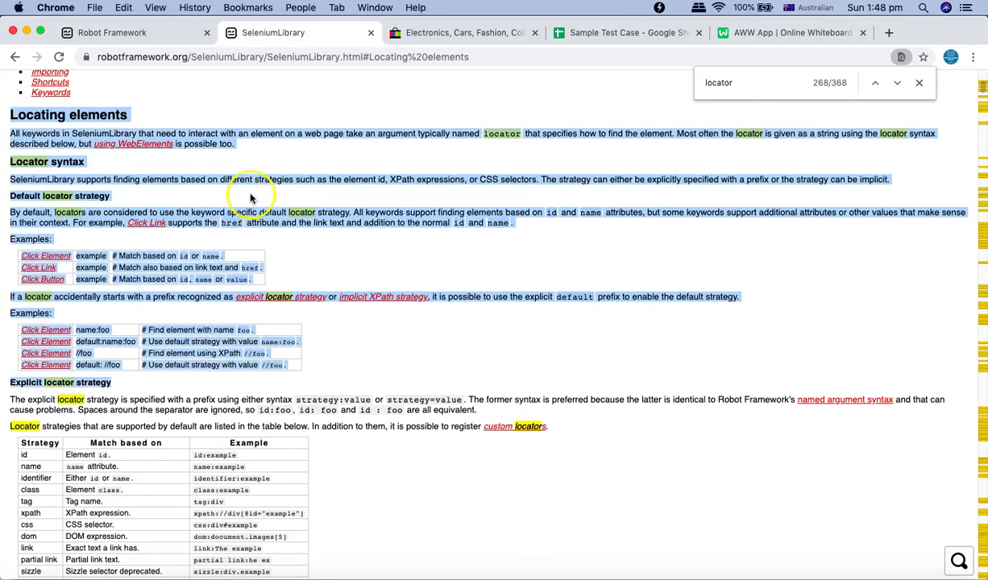
pyautogui.click(251, 244)
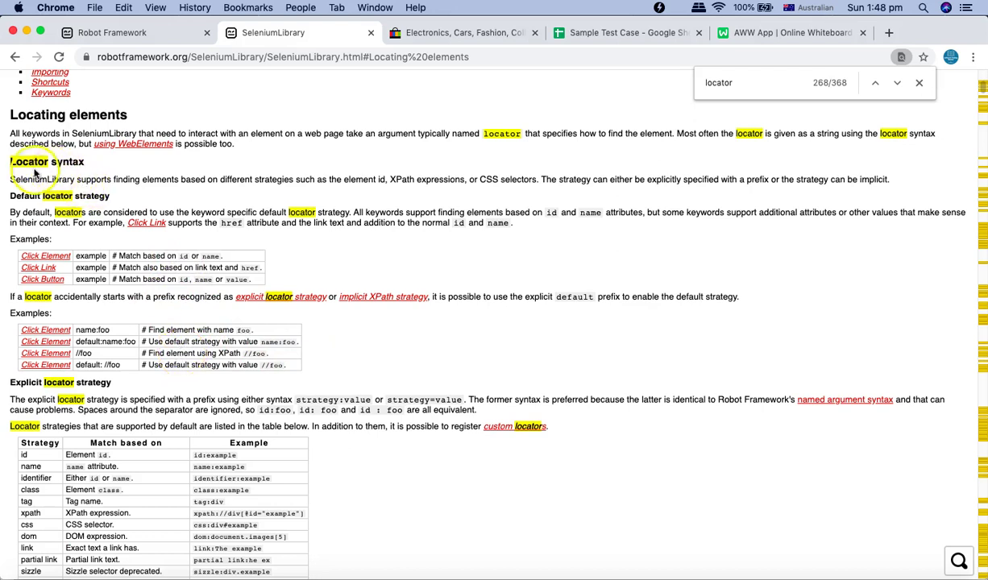
pyautogui.scroll(-1, 85, 209)
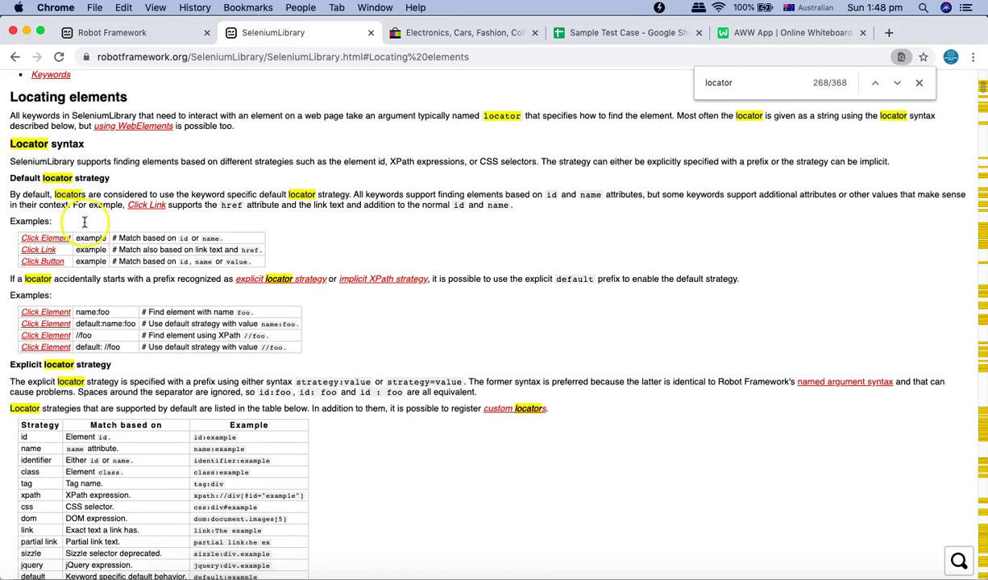
pyautogui.moveTo(11, 156); pyautogui.dragTo(216, 186)
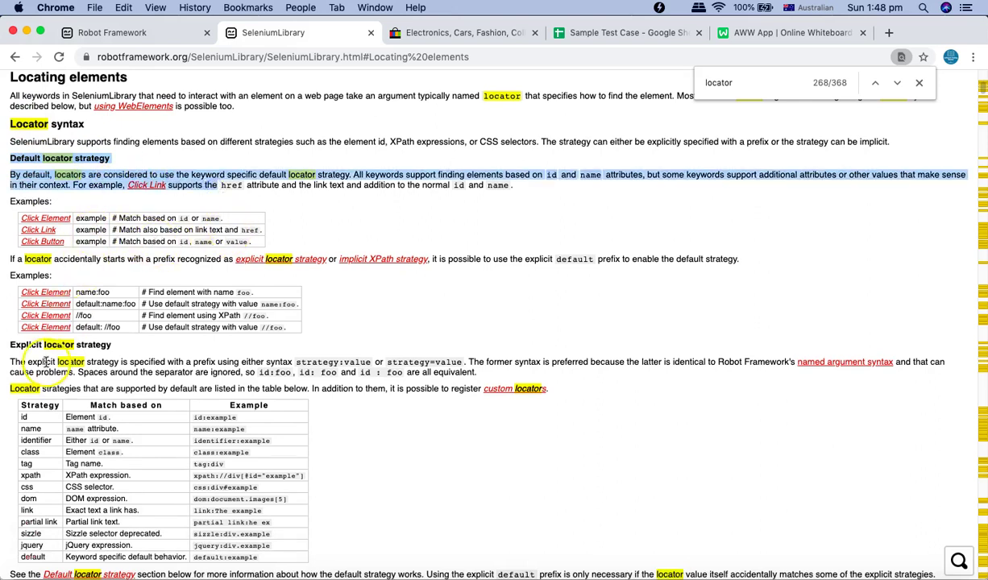
pyautogui.moveTo(9, 339); pyautogui.dragTo(170, 387)
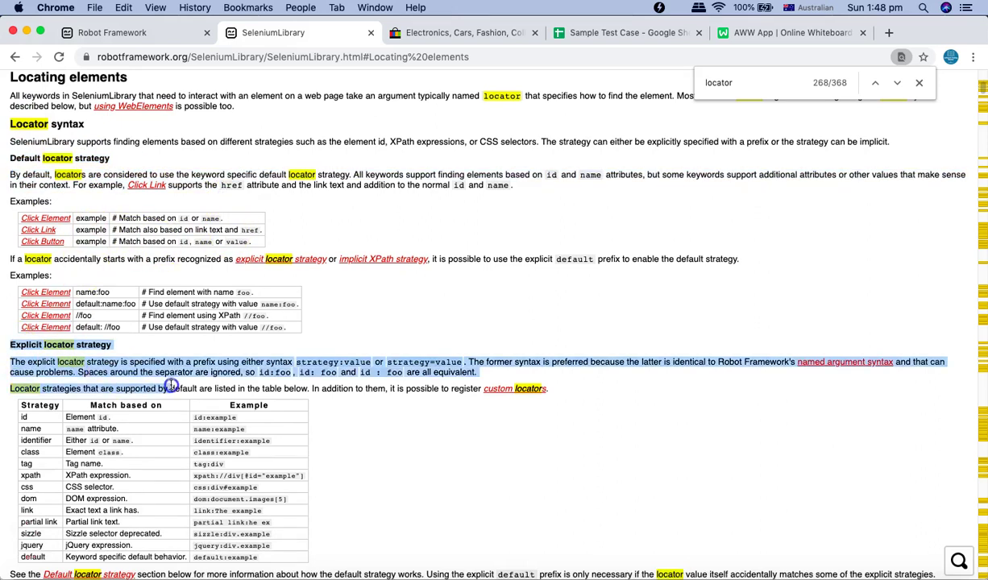
pyautogui.scroll(-6, 171, 387)
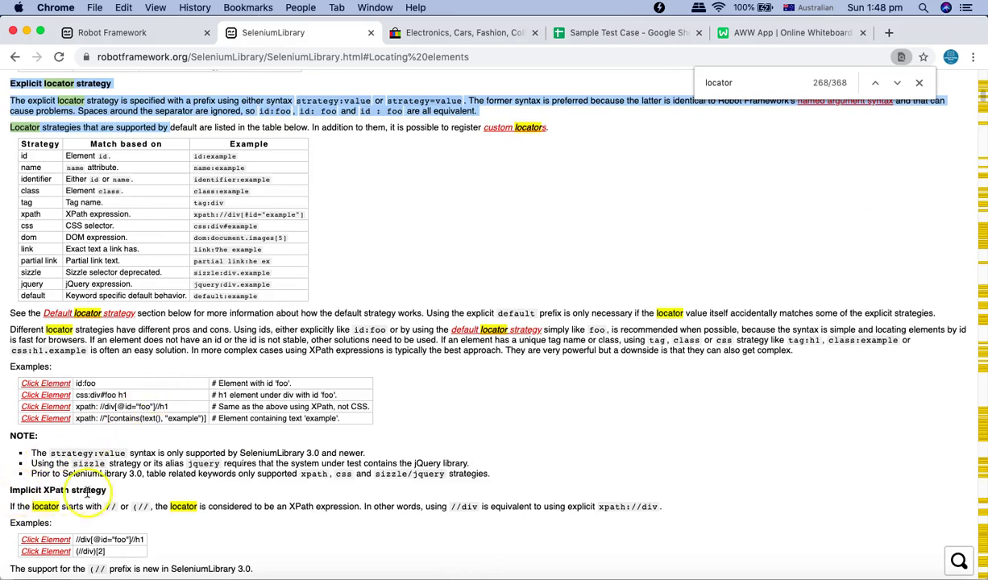
pyautogui.scroll(-1, 89, 490)
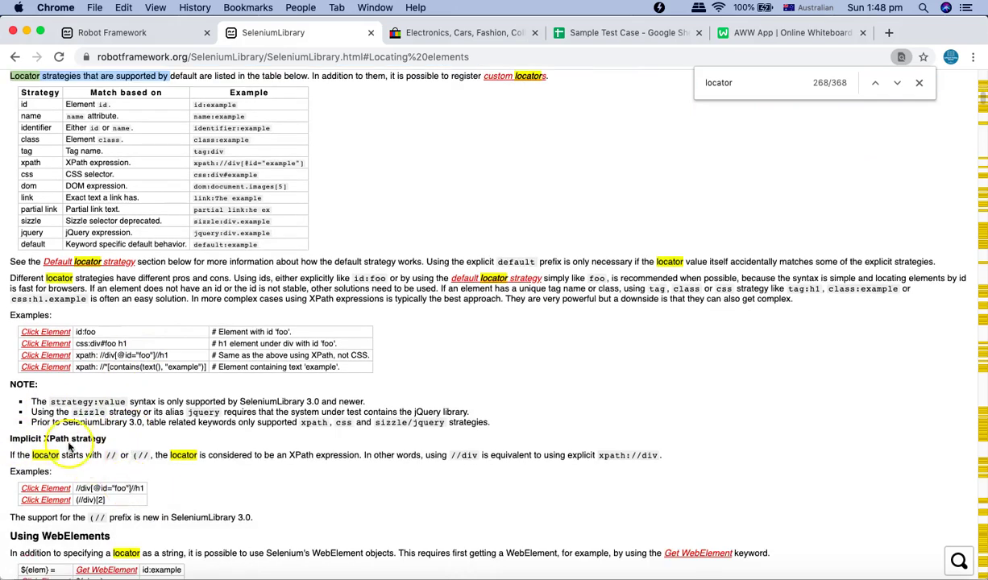
pyautogui.click(642, 575)
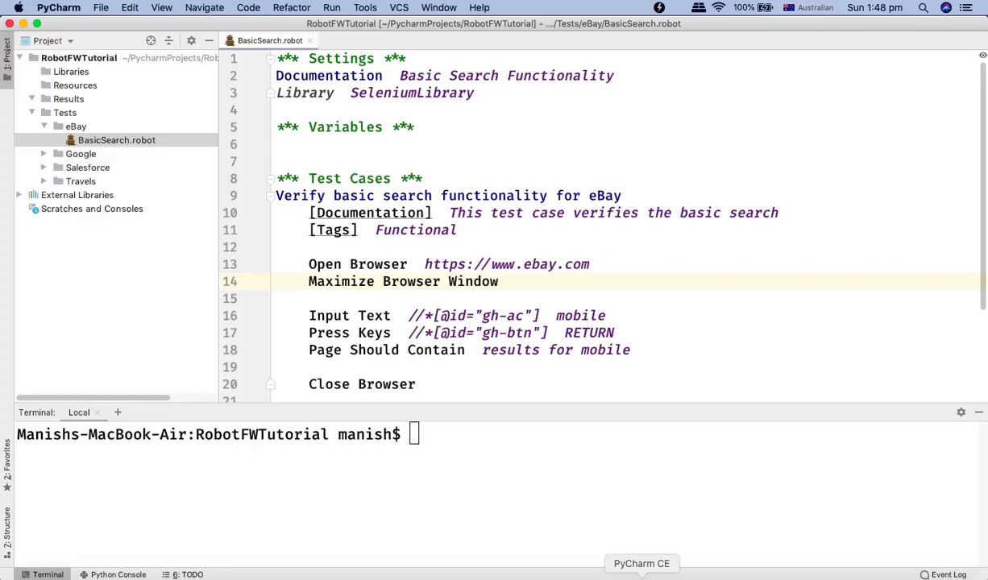
pyautogui.doubleClick(417, 316)
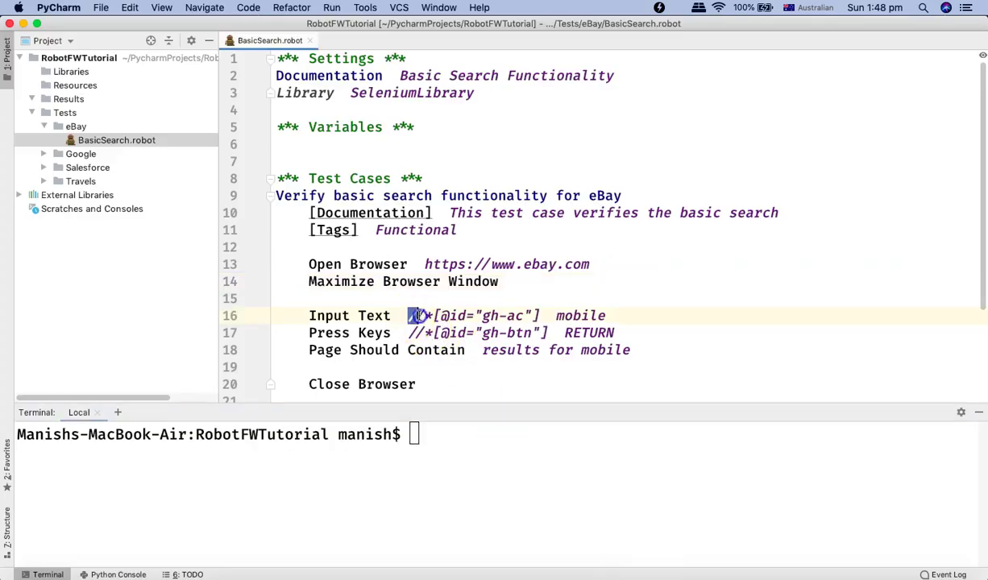
pyautogui.moveTo(417, 315); pyautogui.dragTo(535, 316)
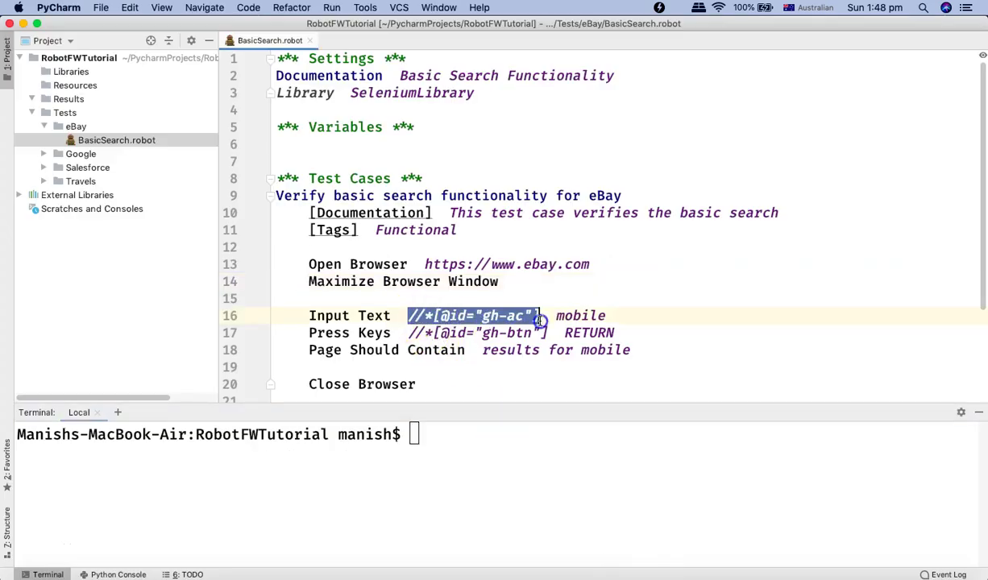
pyautogui.click(414, 317)
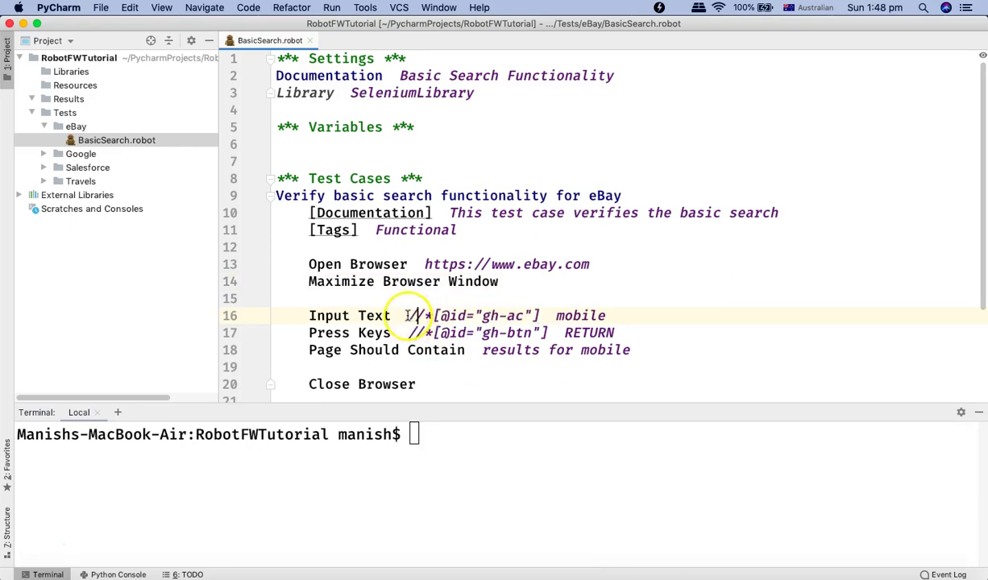
pyautogui.click(410, 333)
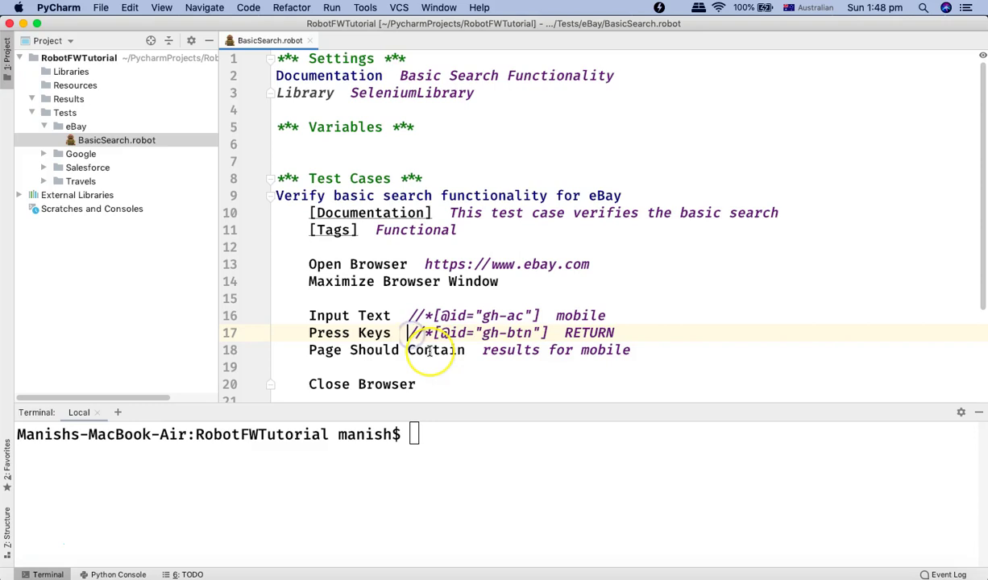
pyautogui.press('super+Tab')
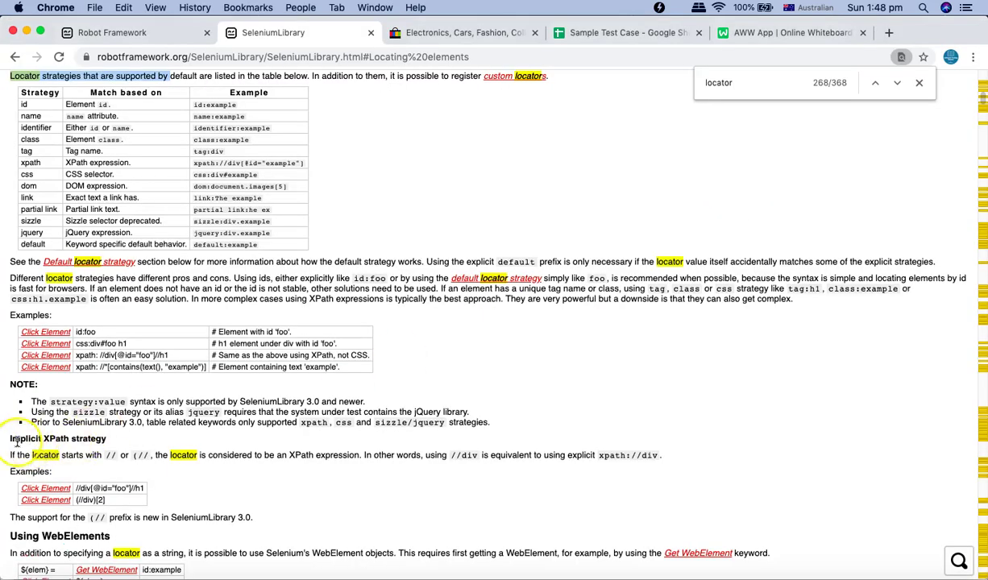
pyautogui.click(9, 439)
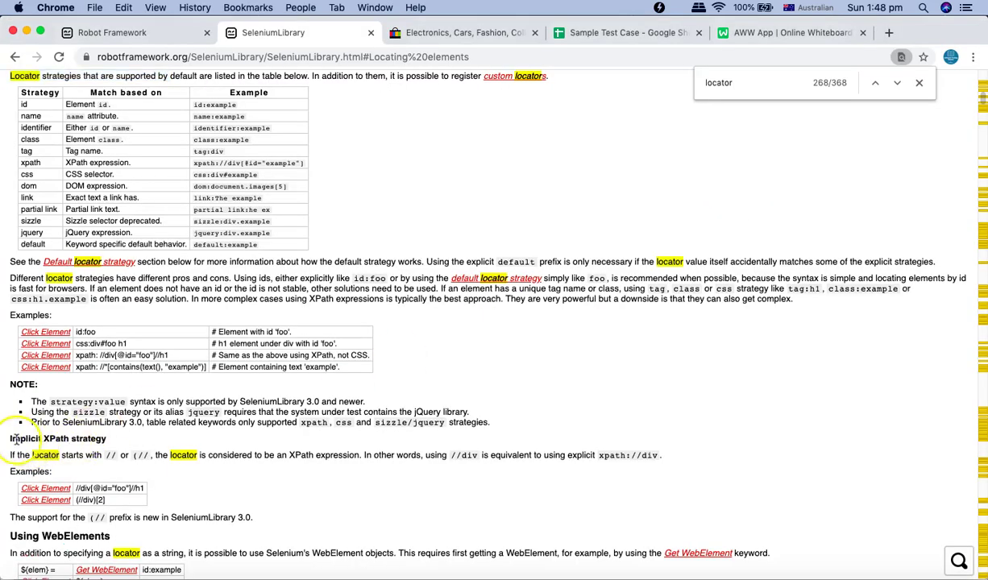
pyautogui.click(108, 457)
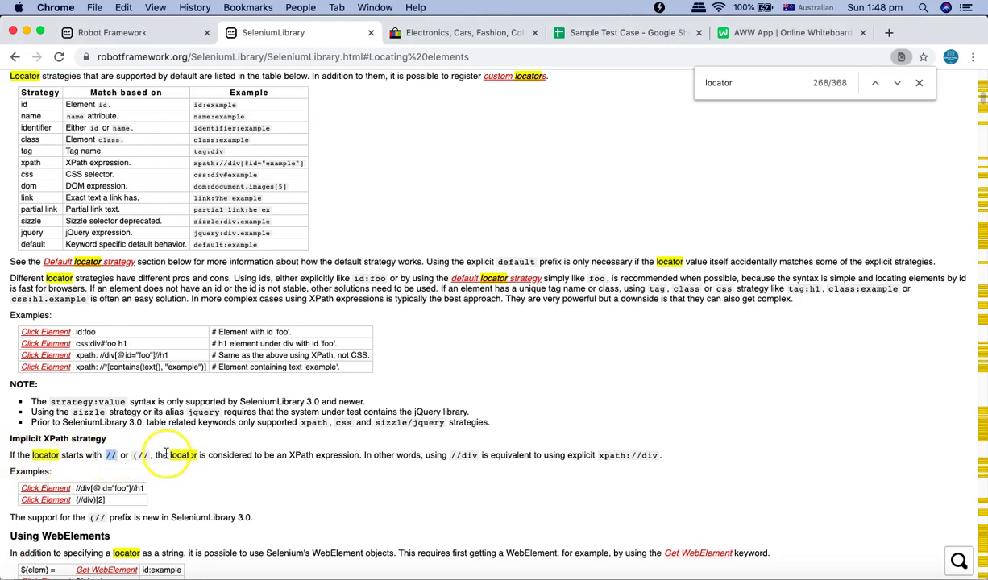
pyautogui.click(165, 454)
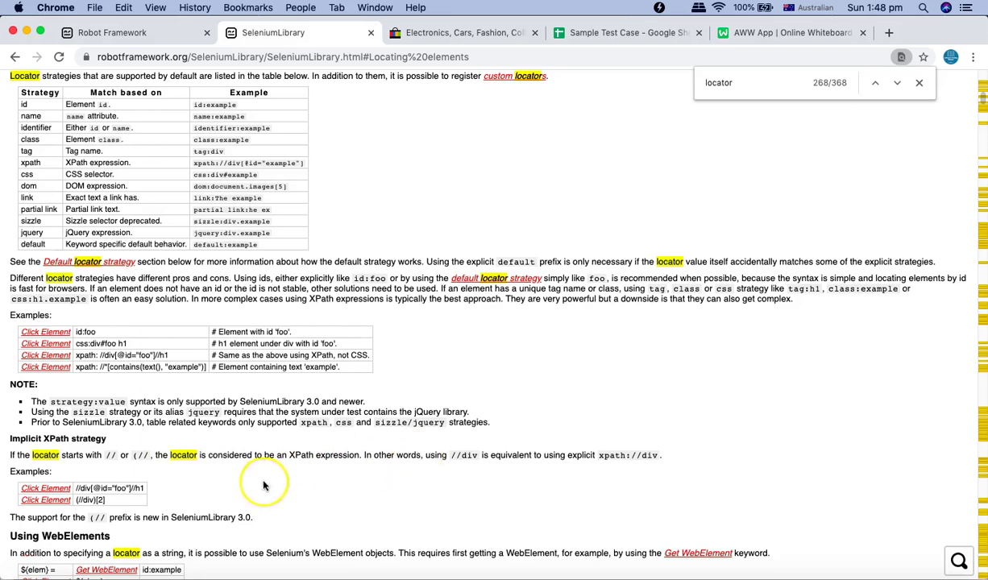
pyautogui.moveTo(126, 500); pyautogui.dragTo(55, 475)
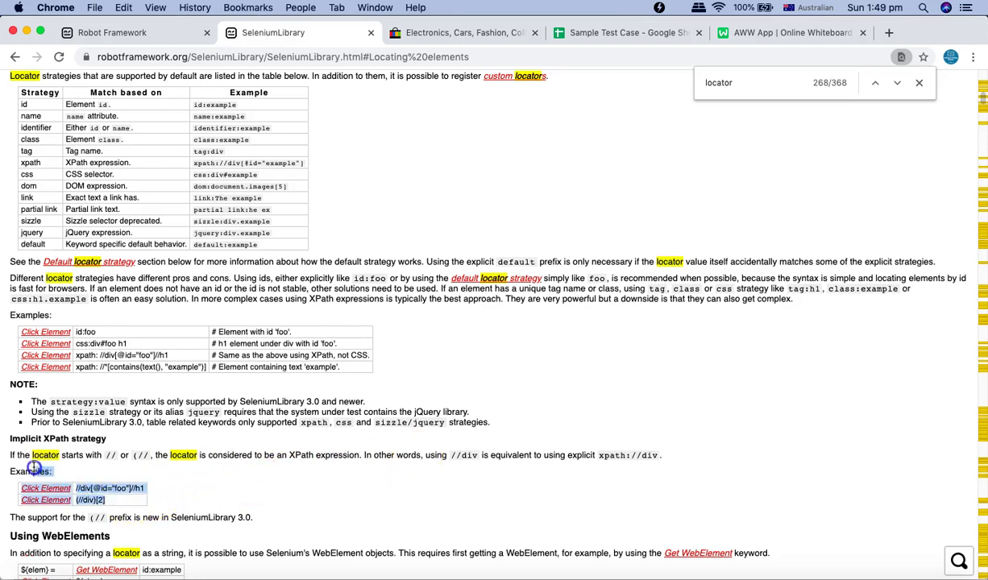
pyautogui.click(133, 453)
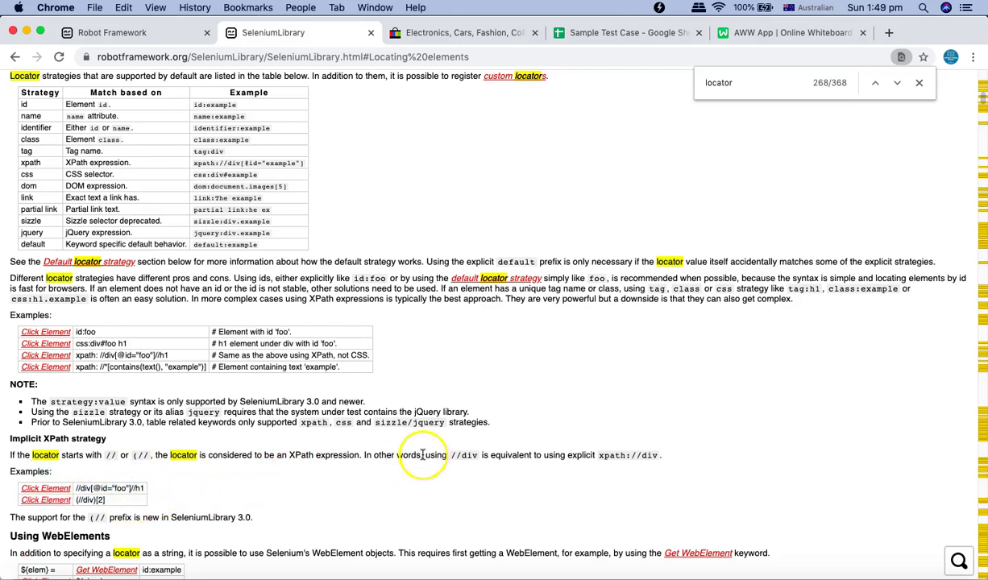
pyautogui.moveTo(425, 456); pyautogui.dragTo(435, 471)
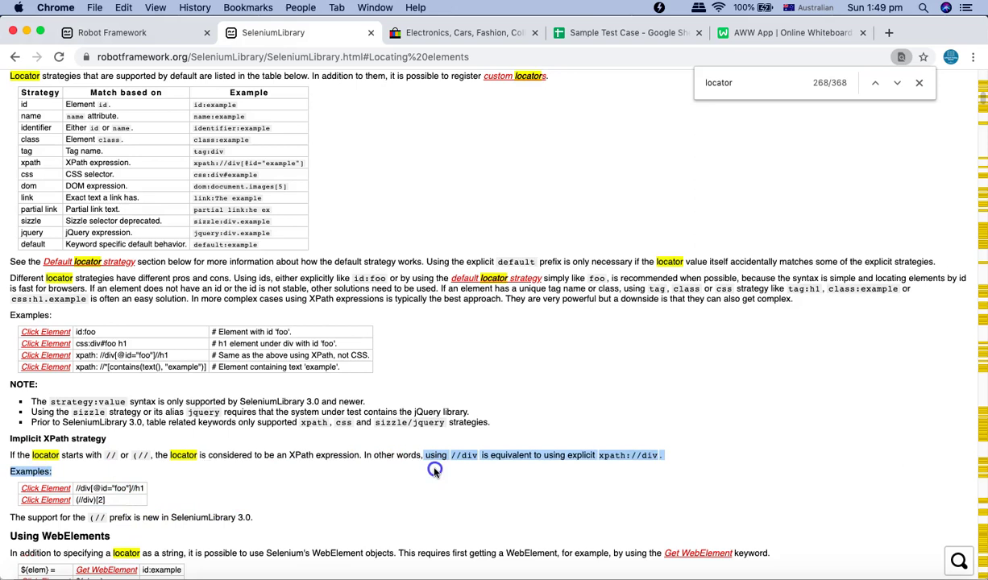
pyautogui.click(146, 456)
pyautogui.doubleClick(143, 456)
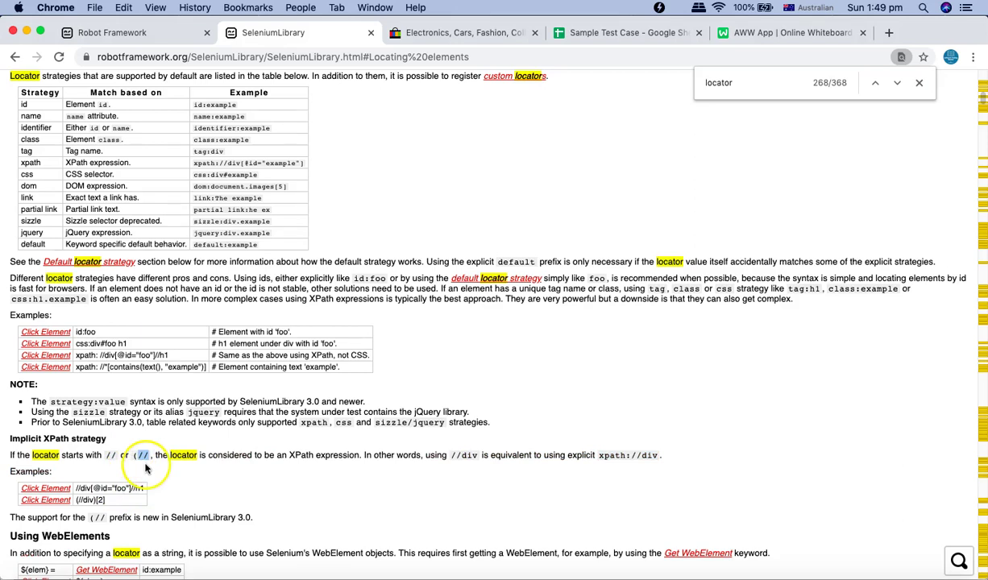
# Step: Scroll up to the Explicit locator strategy and highlight its id, name, xpath and css rows
pyautogui.scroll(2, 144, 466)
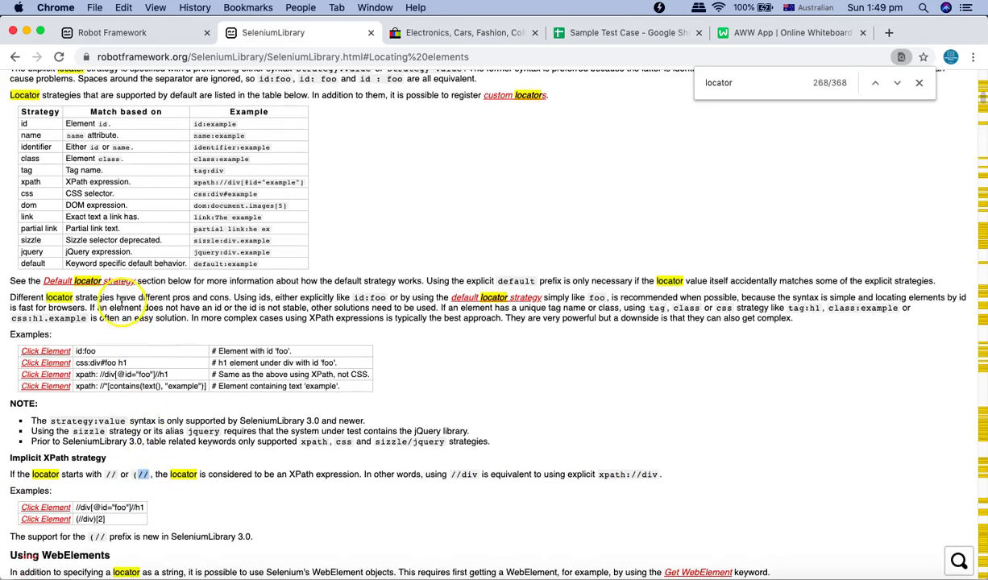
pyautogui.scroll(5, 135, 297)
pyautogui.scroll(1, 134, 296)
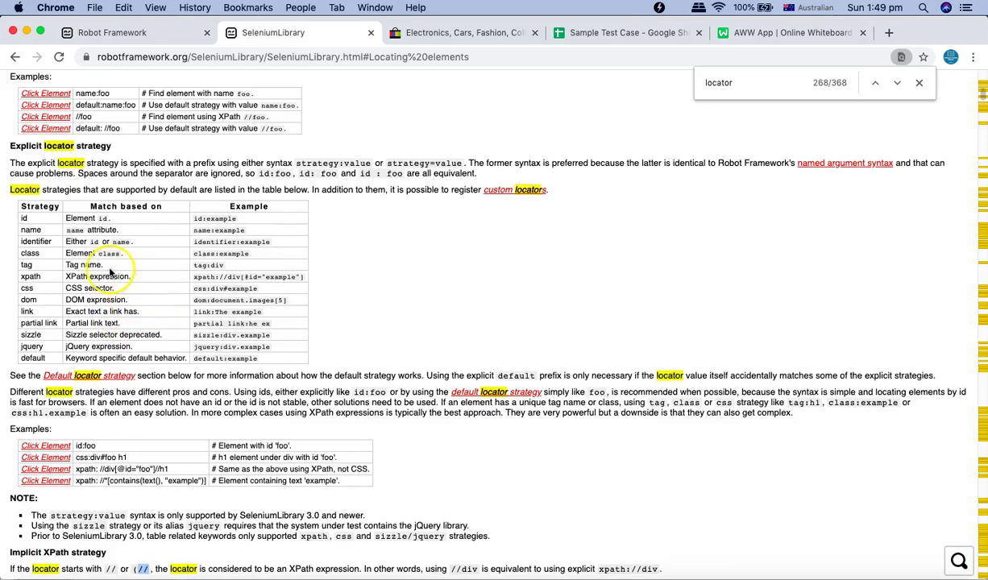
pyautogui.moveTo(12, 145); pyautogui.dragTo(145, 190)
pyautogui.click(85, 167)
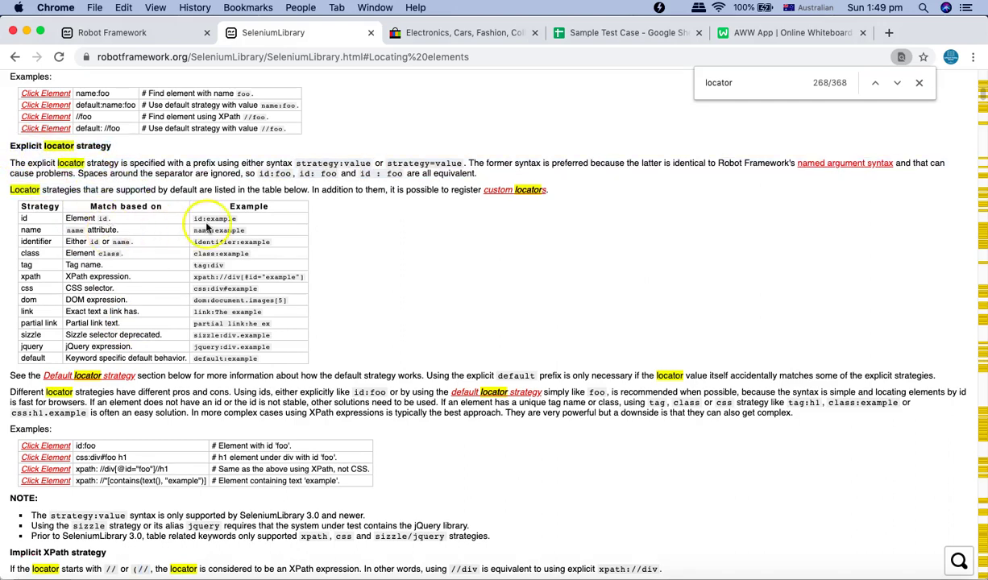
pyautogui.moveTo(194, 218); pyautogui.dragTo(208, 231)
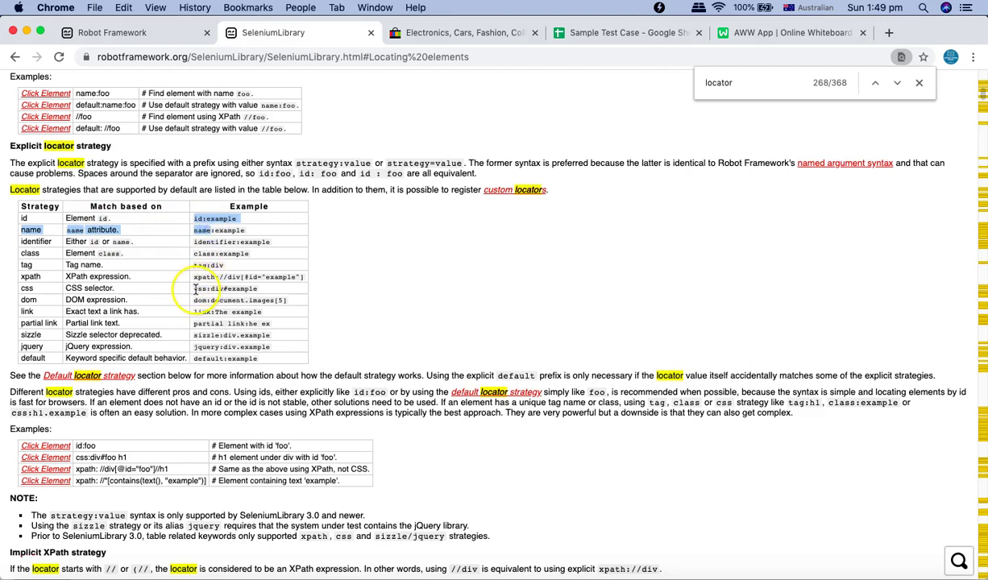
pyautogui.moveTo(245, 288); pyautogui.dragTo(200, 277)
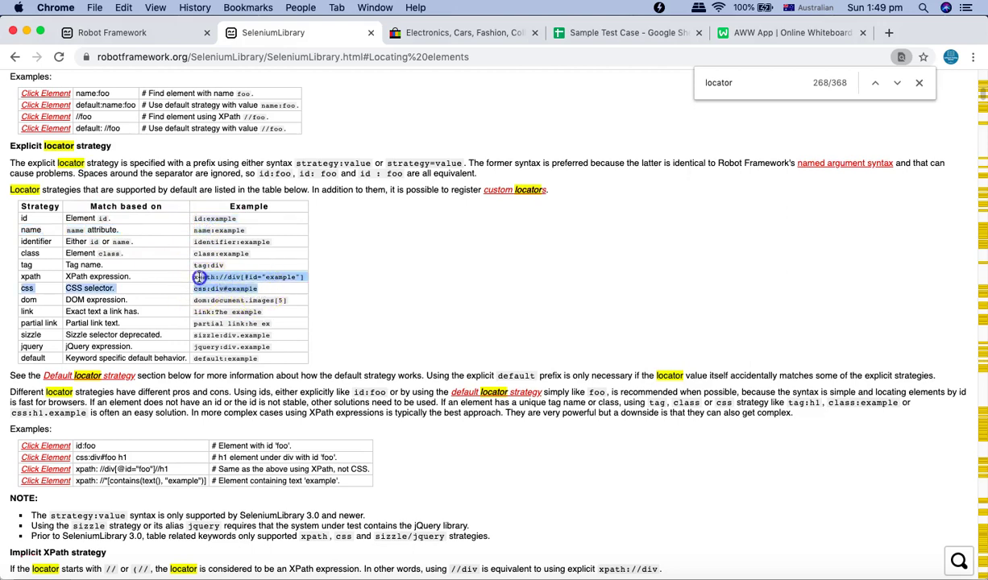
pyautogui.click(198, 278)
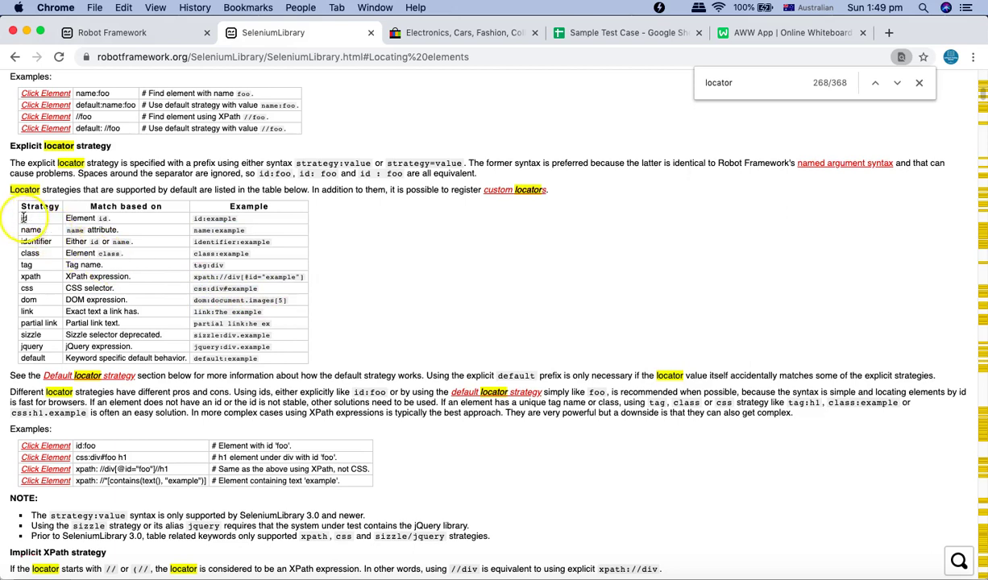
pyautogui.moveTo(38, 240); pyautogui.dragTo(204, 250)
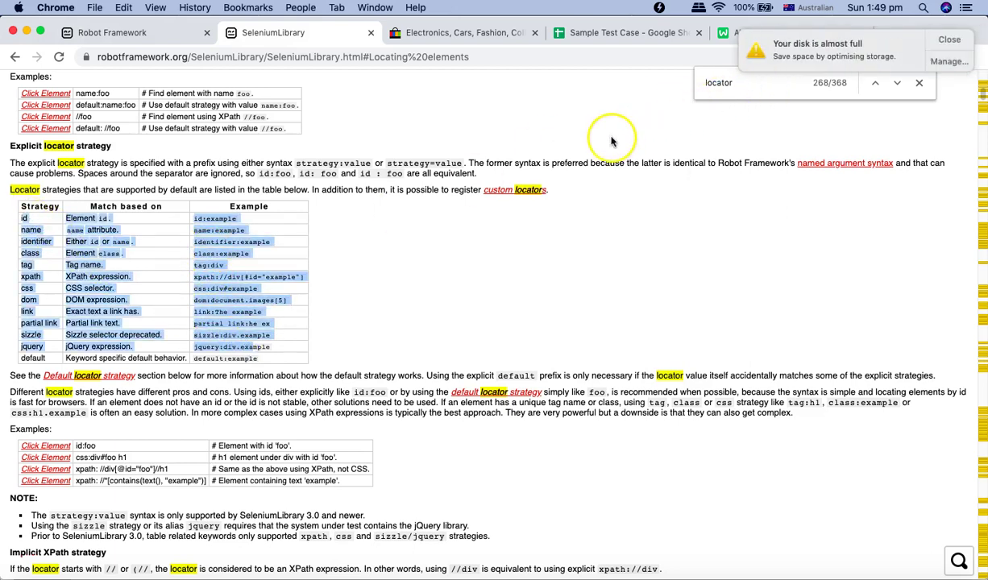
# Step: Dismiss the disk-full notification and mark the //div and id: parts of the examples
pyautogui.click(938, 44)
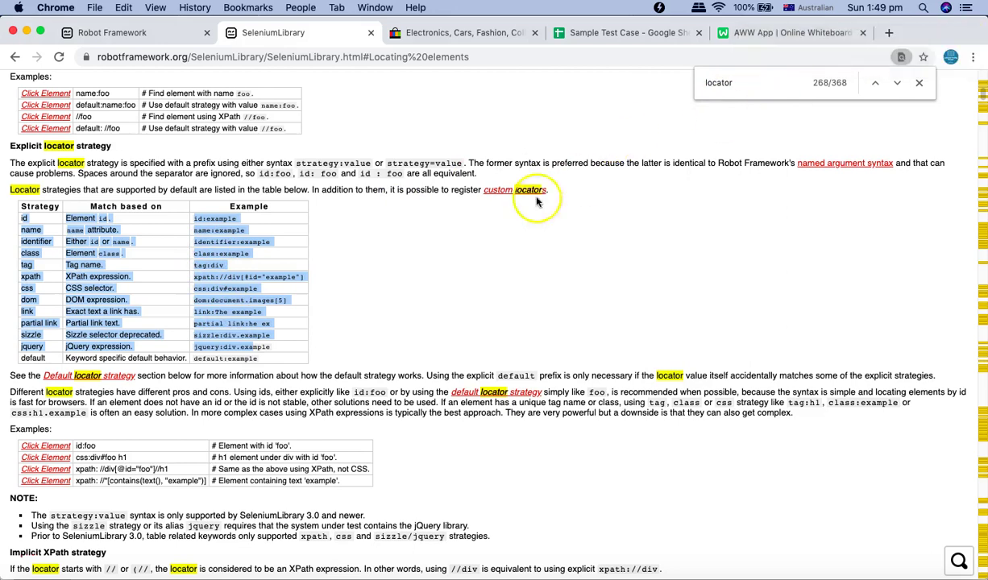
pyautogui.click(235, 239)
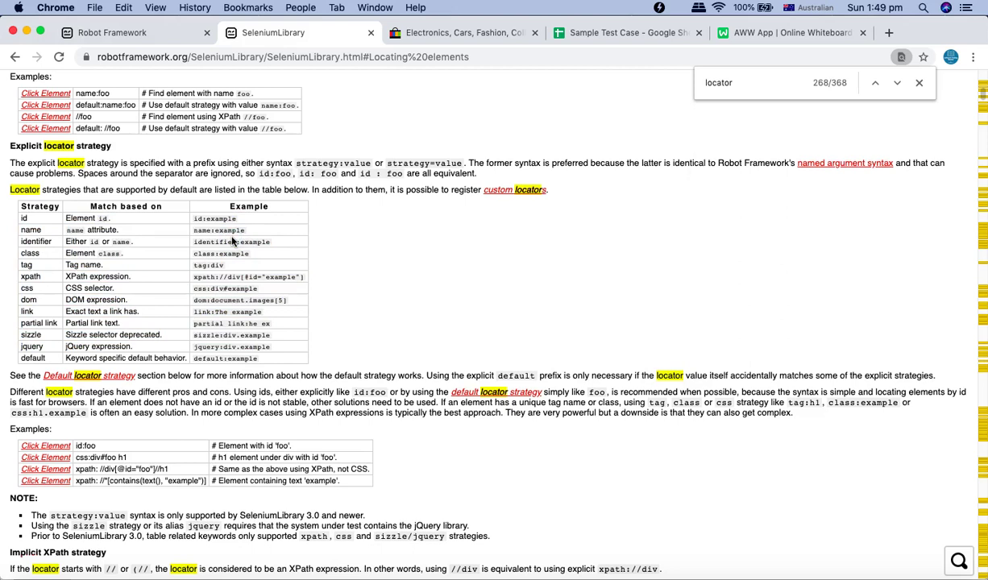
pyautogui.click(260, 323)
pyautogui.moveTo(220, 277); pyautogui.dragTo(305, 276)
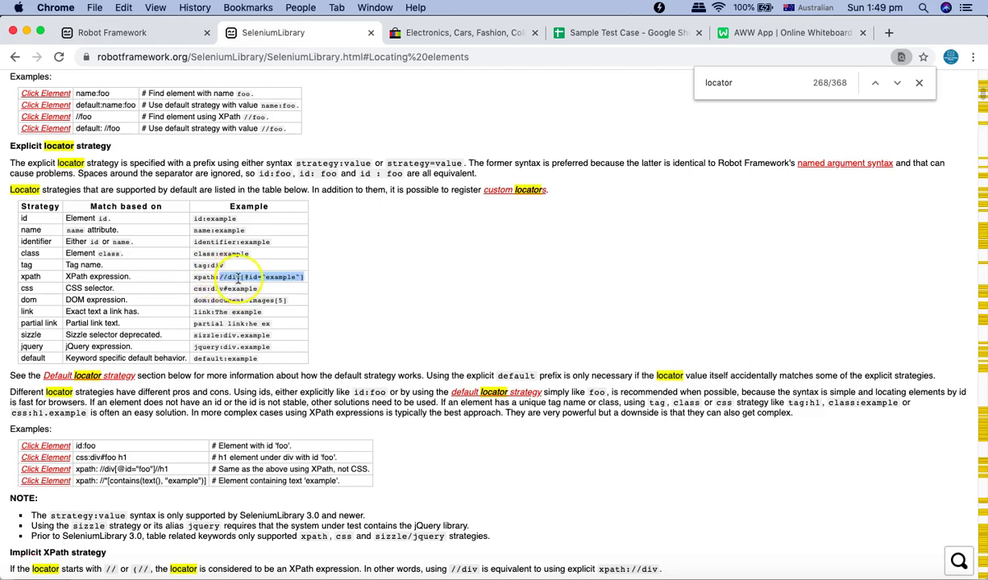
pyautogui.click(195, 218)
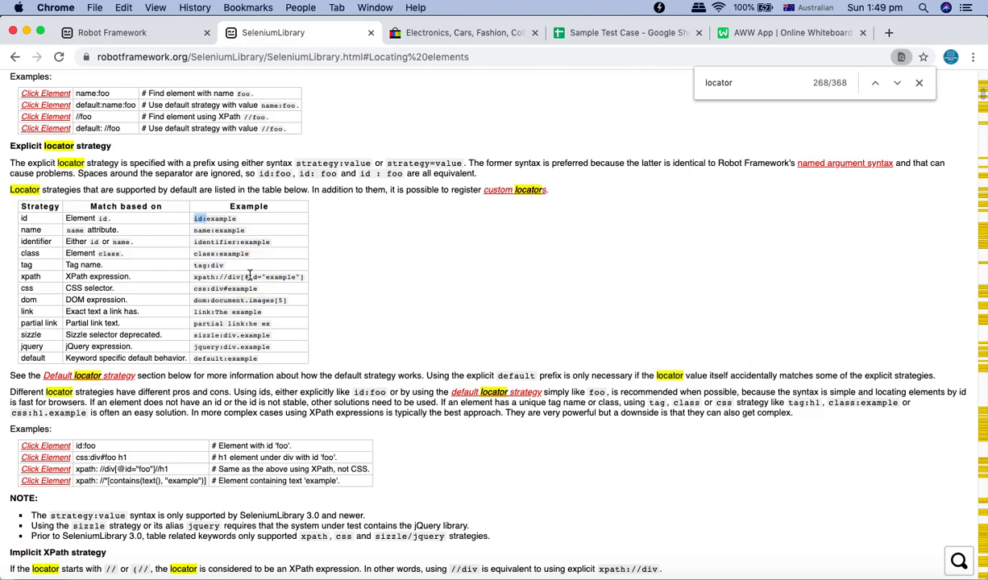
pyautogui.press('super+Tab')
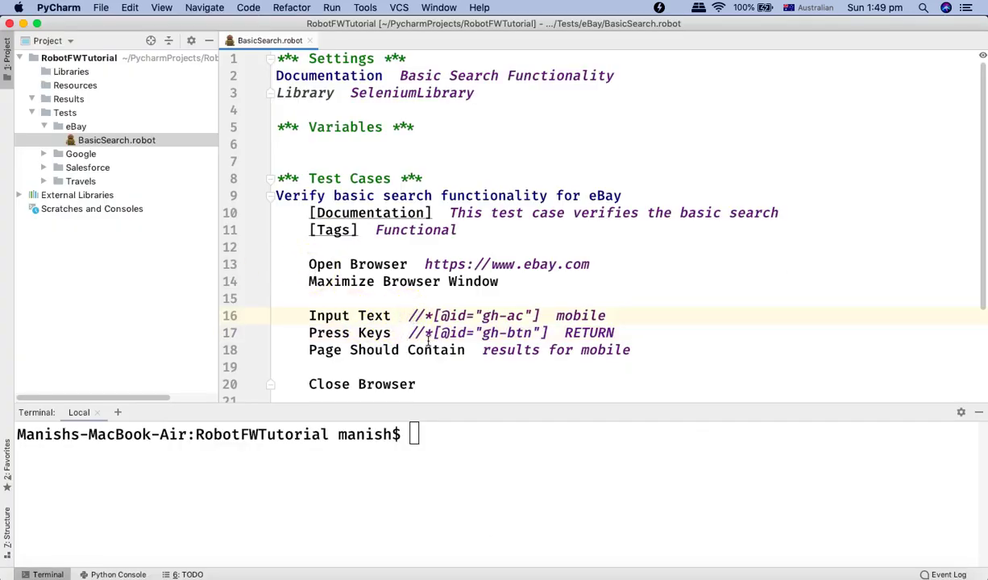
pyautogui.write('xpath')
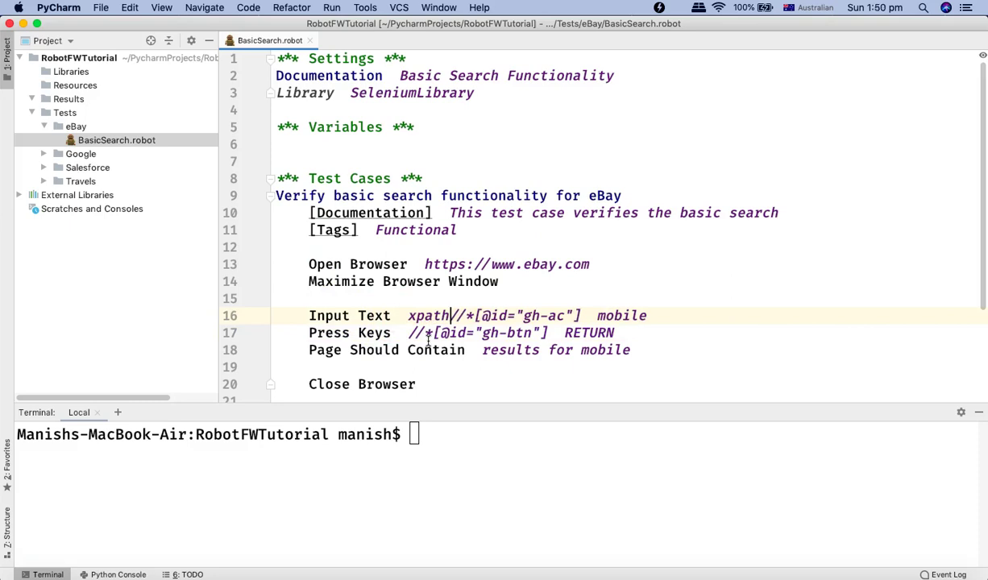
pyautogui.write(':')
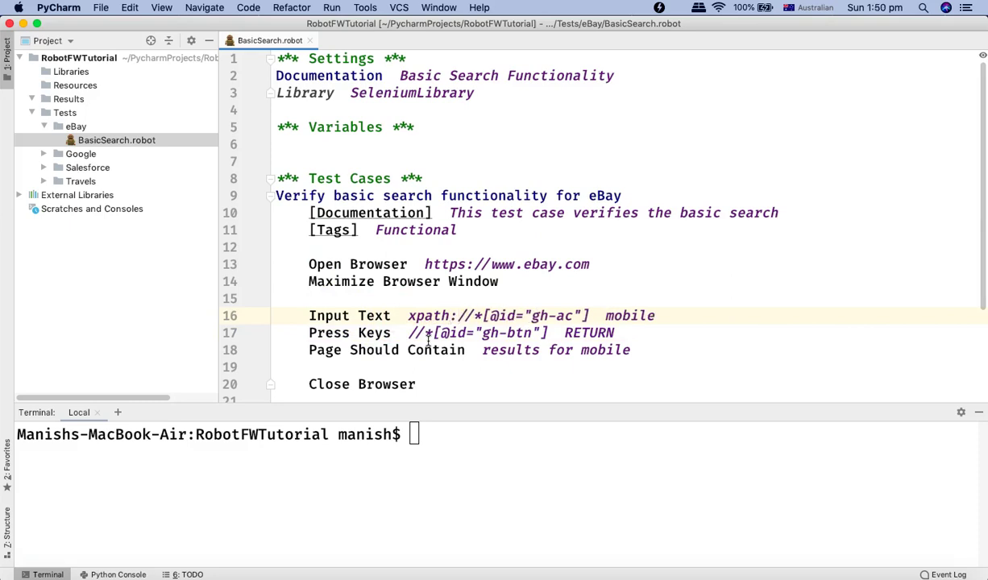
pyautogui.press('BackSpace')
pyautogui.write('=')
pyautogui.click(449, 316)
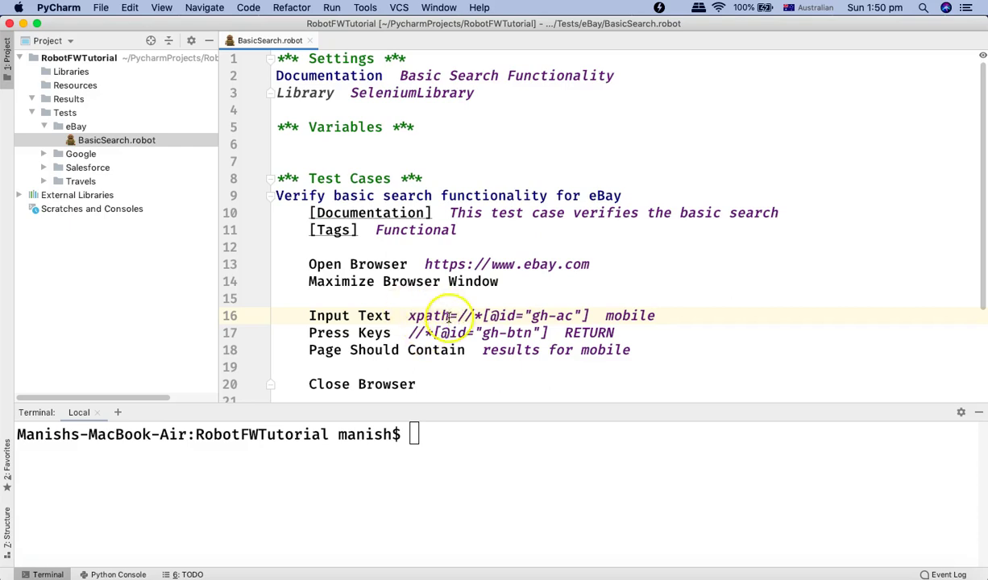
pyautogui.press('Right')
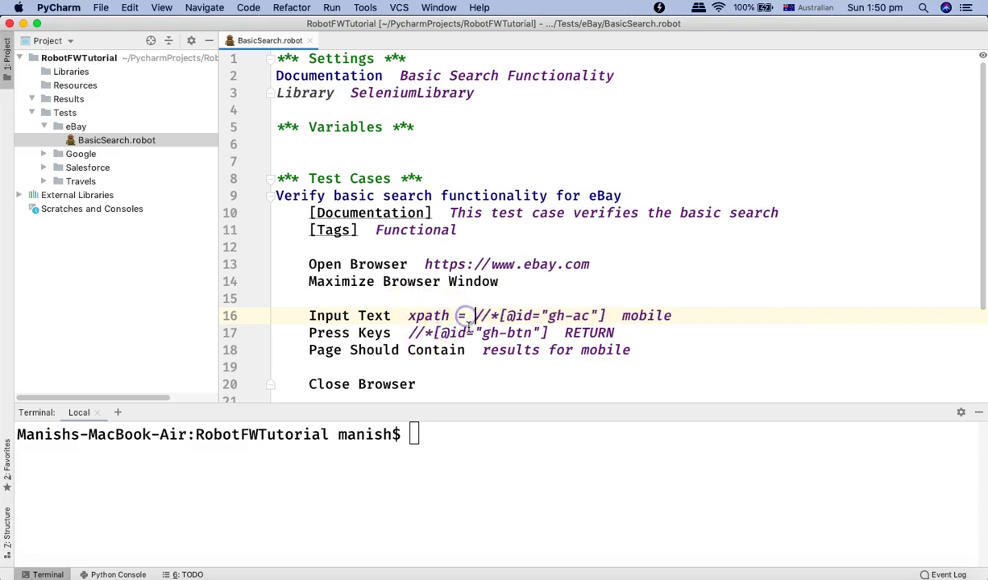
pyautogui.press('super+Tab')
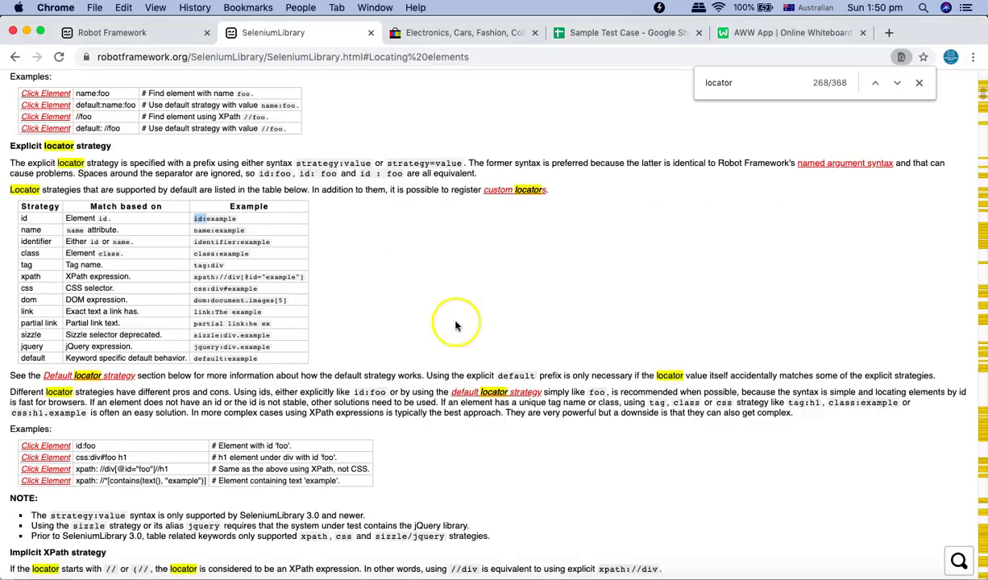
pyautogui.click(262, 174)
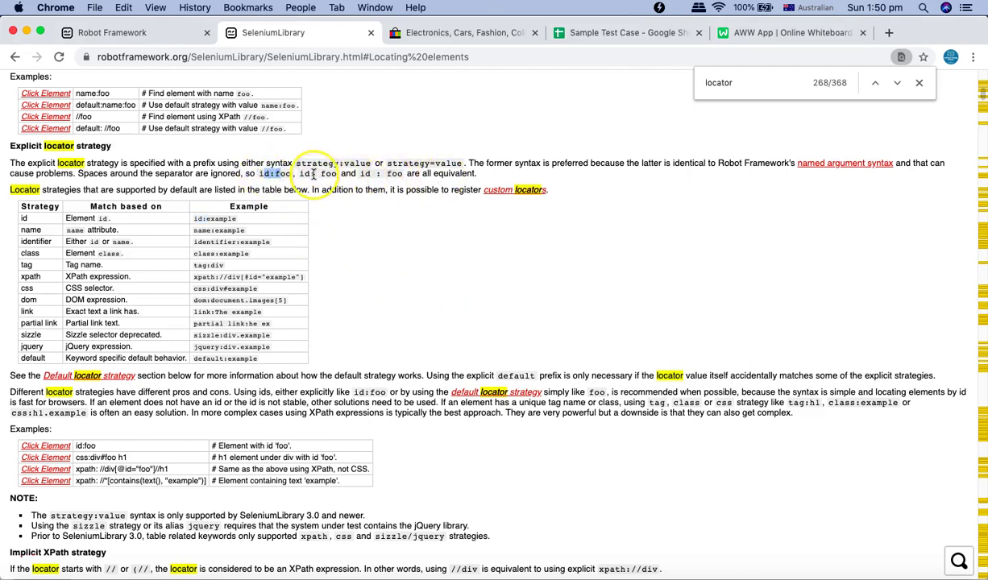
pyautogui.click(322, 174)
pyautogui.click(376, 174)
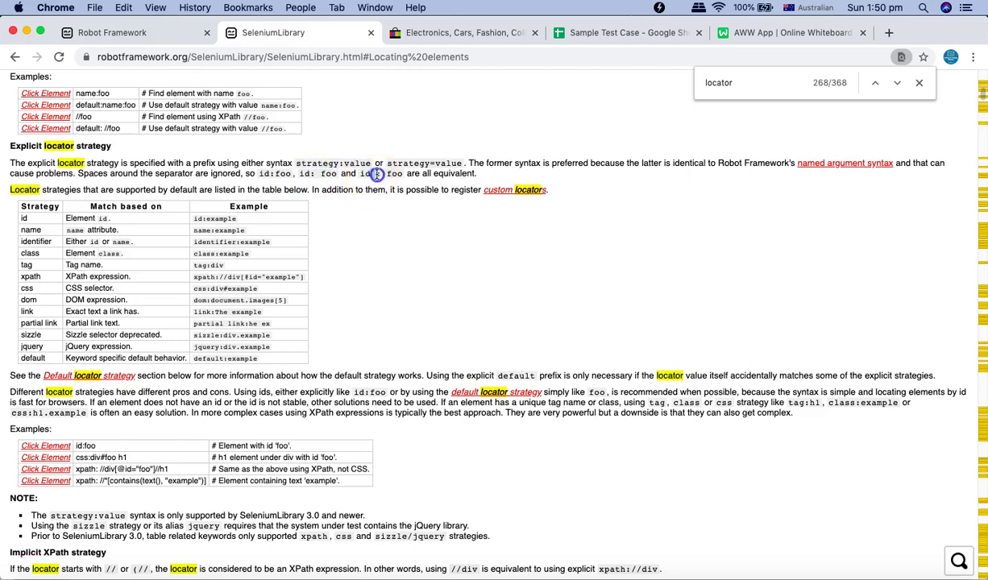
pyautogui.click(379, 174)
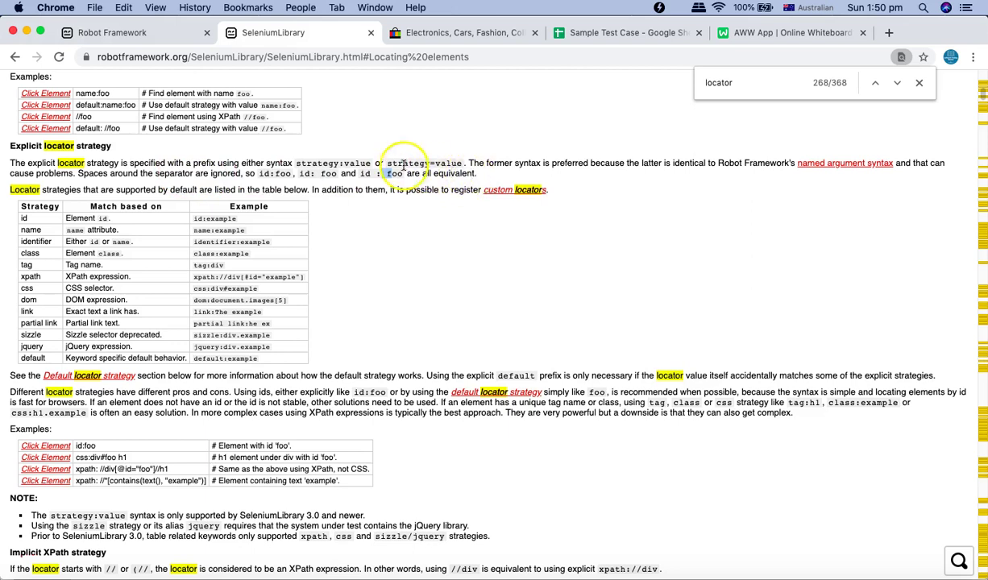
pyautogui.click(297, 163)
pyautogui.moveTo(297, 164); pyautogui.dragTo(463, 166)
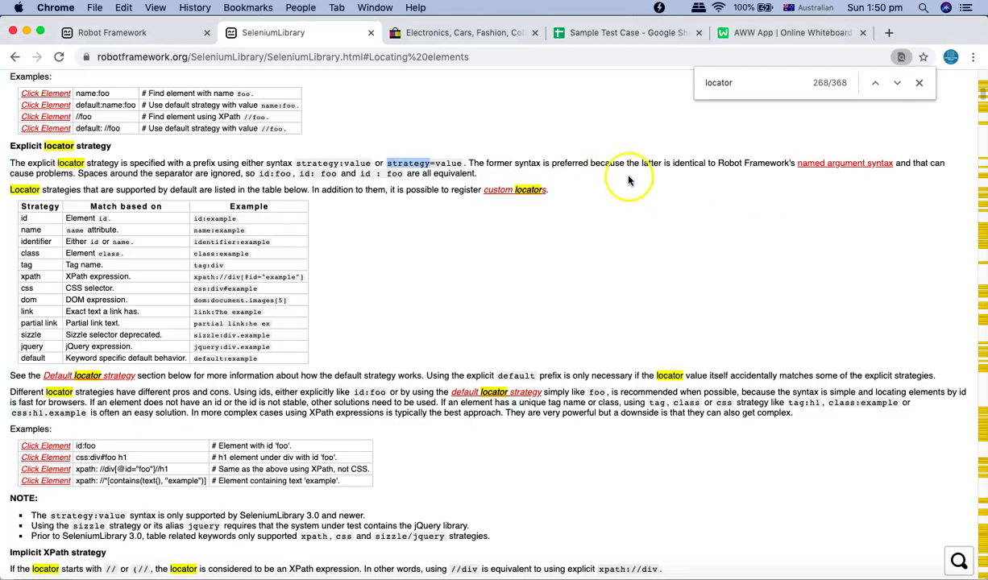
pyautogui.click(516, 165)
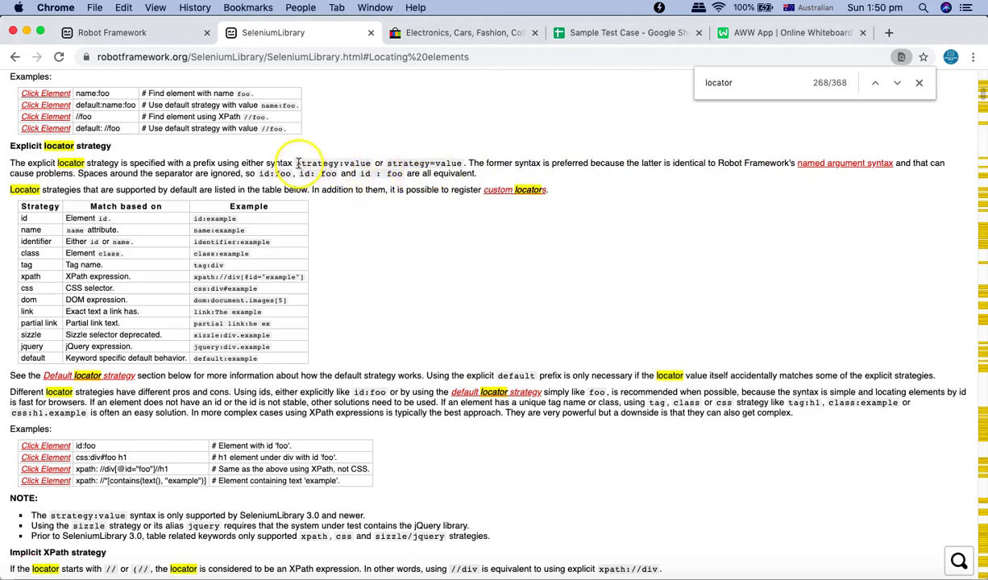
pyautogui.moveTo(298, 164); pyautogui.dragTo(364, 163)
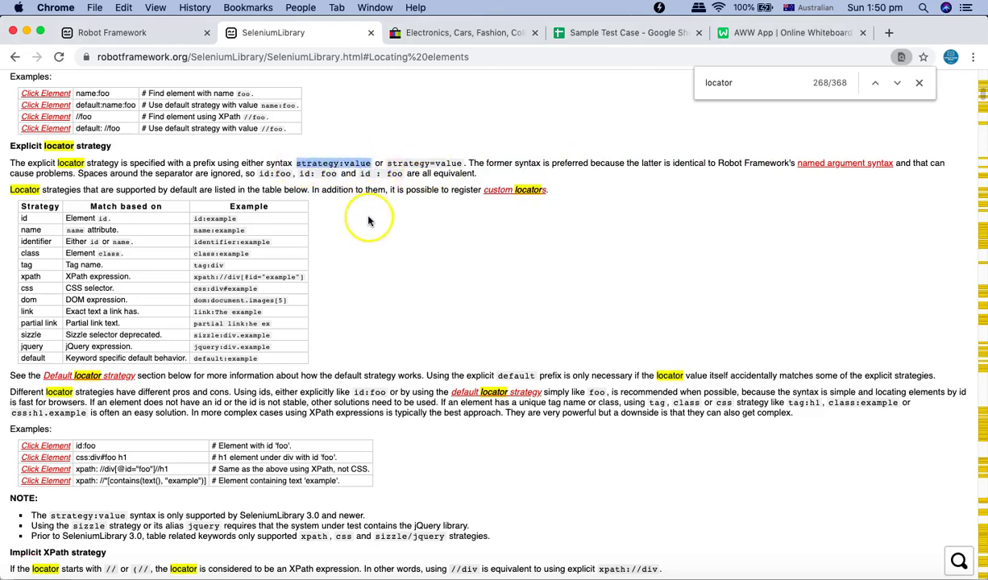
pyautogui.press('super+Tab')
pyautogui.press('super+Tab')
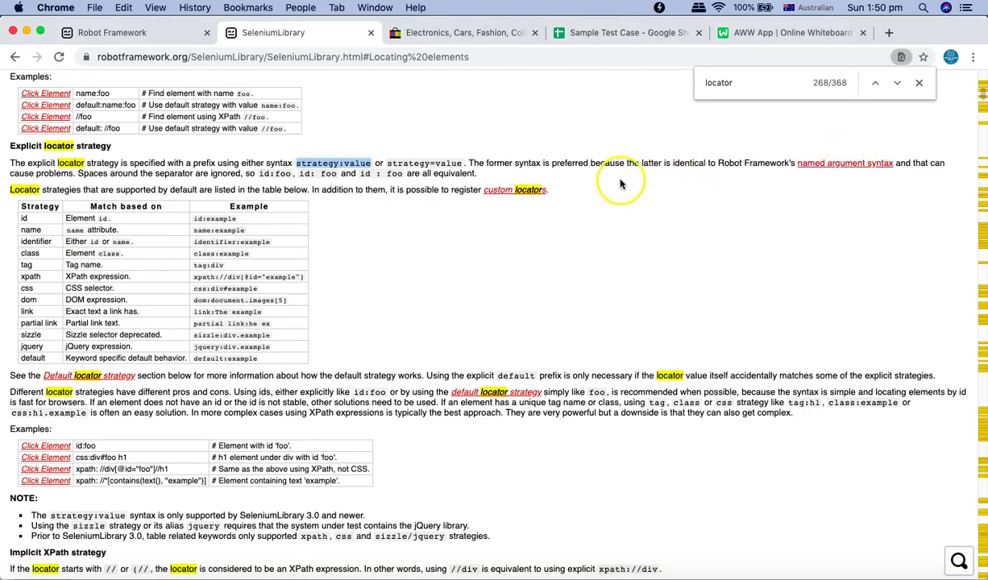
pyautogui.click(661, 165)
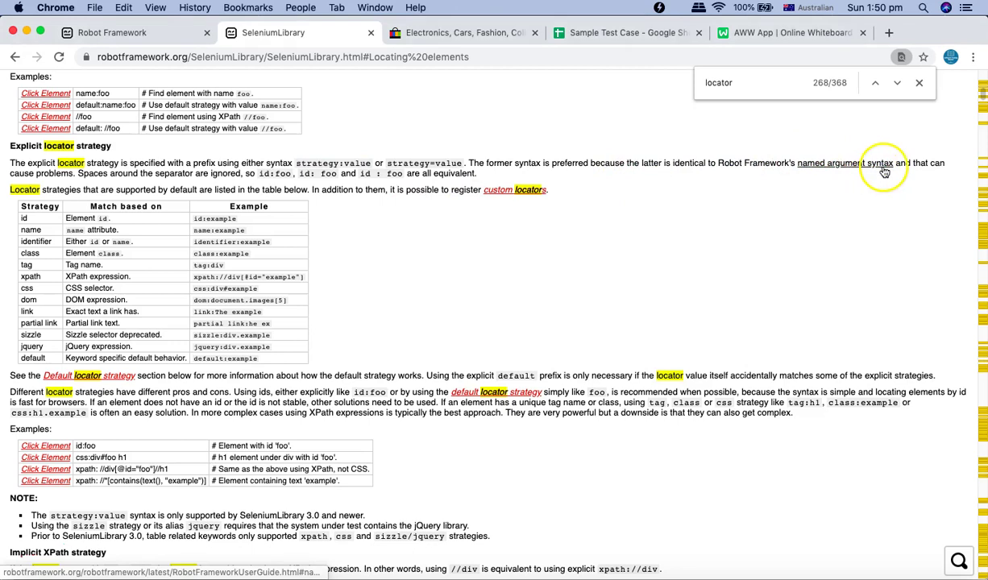
# Step: Change line 16's 'xpath =' to 'xpath:' and add an xpath: prefix to line 17's locator
pyautogui.press('super+Tab')
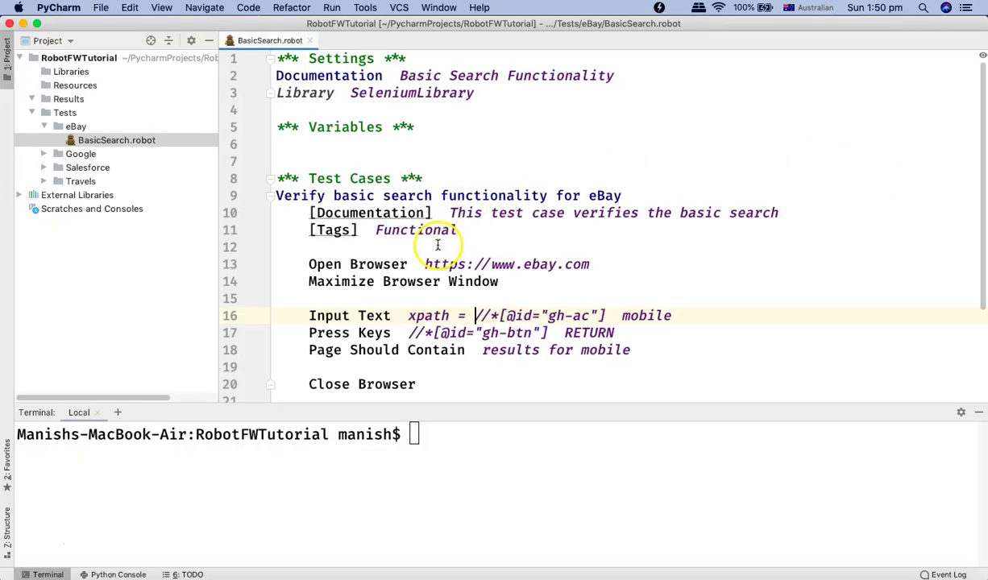
pyautogui.moveTo(474, 315); pyautogui.dragTo(452, 316)
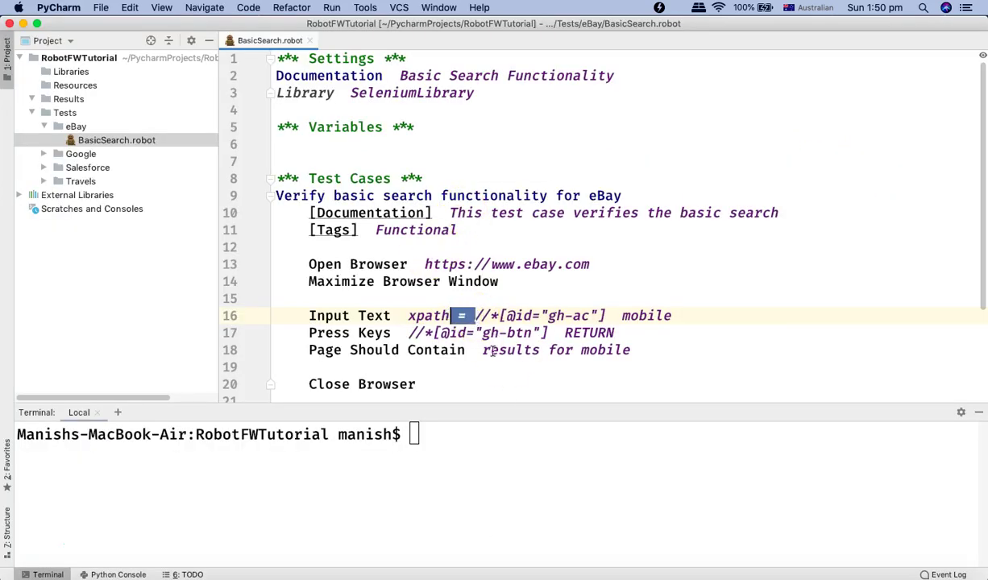
pyautogui.write(':')
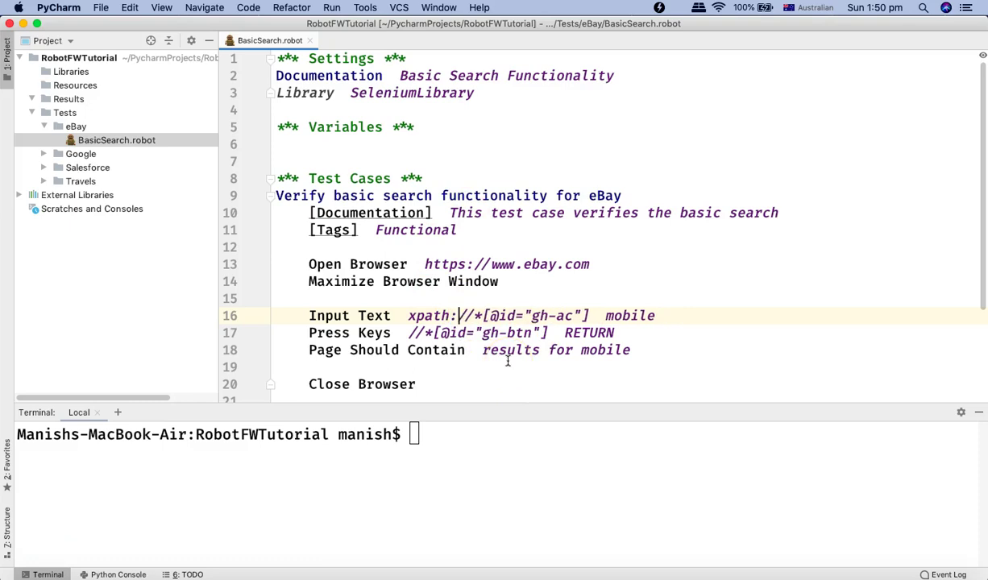
pyautogui.click(408, 333)
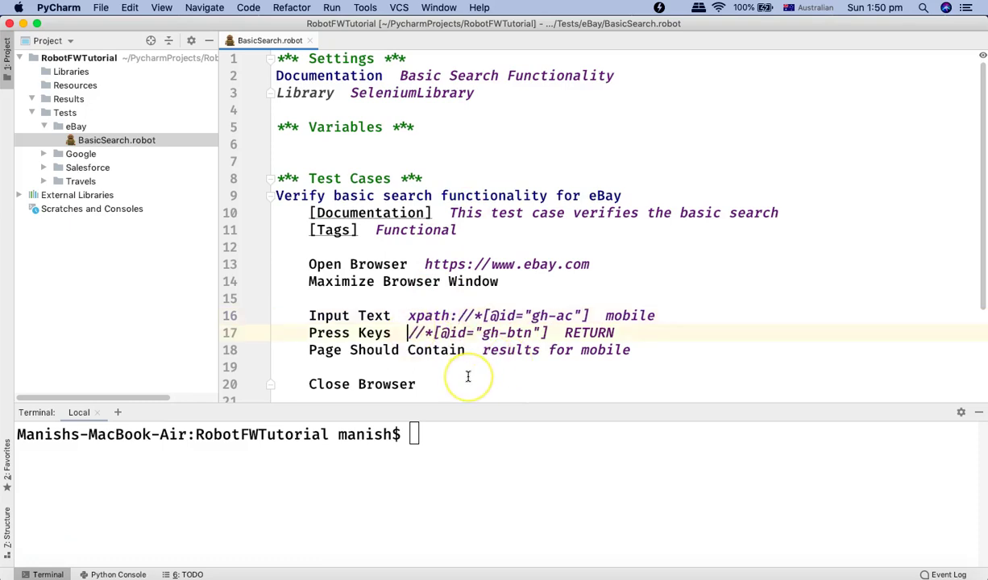
pyautogui.write('xpath:')
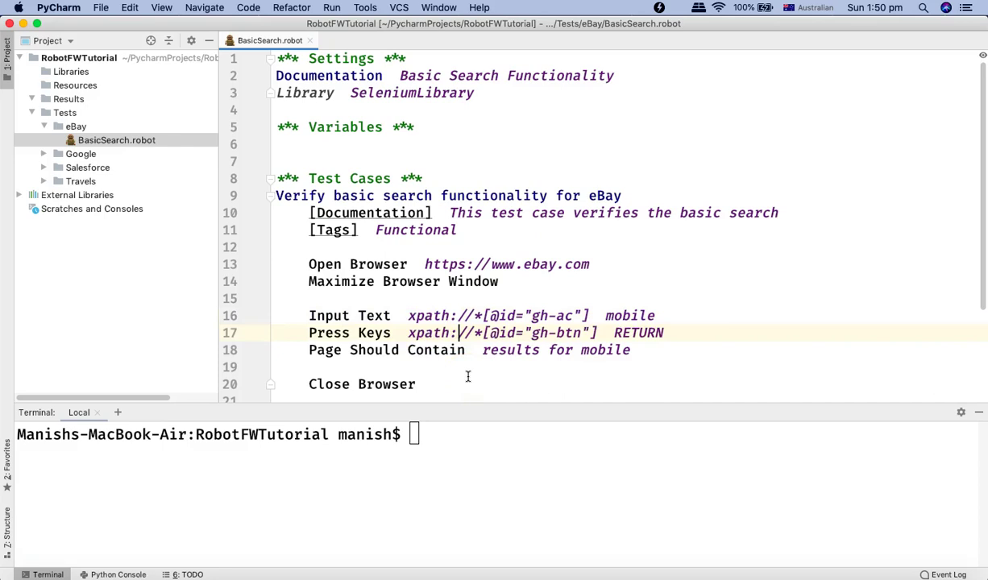
pyautogui.moveTo(408, 316); pyautogui.dragTo(598, 337)
pyautogui.click(456, 332)
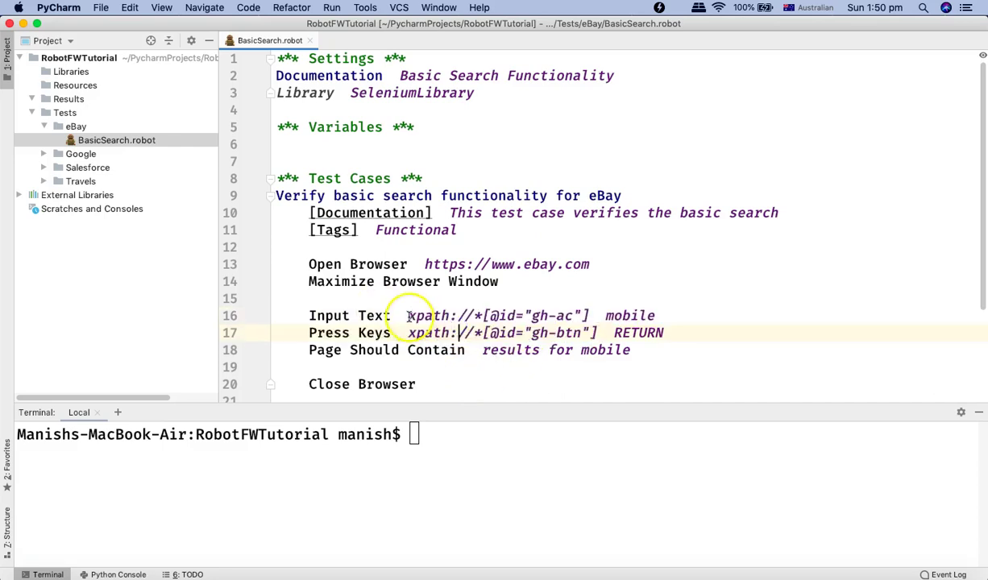
pyautogui.moveTo(408, 317); pyautogui.dragTo(457, 330)
pyautogui.click(435, 316)
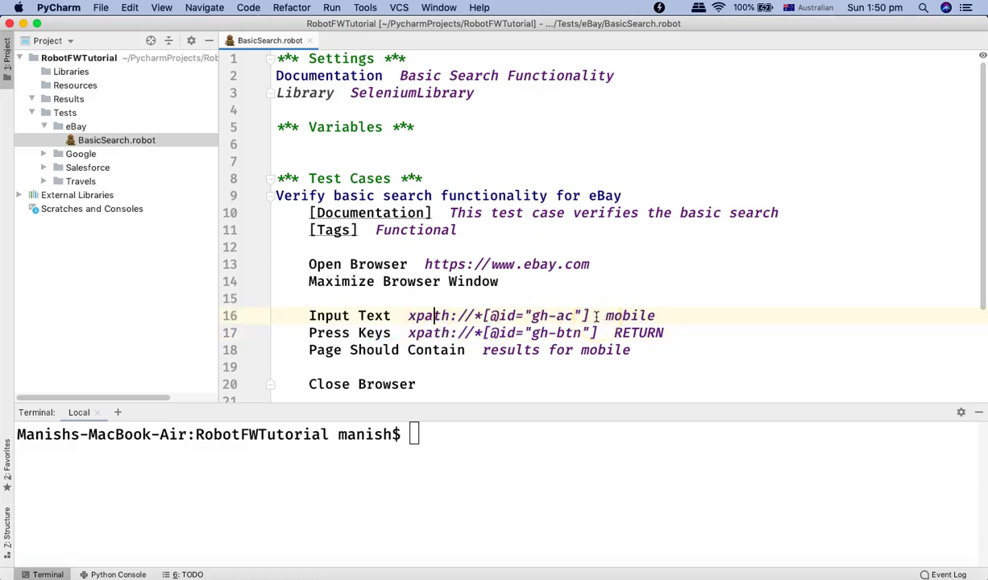
# Step: In the SeleniumLibrary strategy table, highlight the id and name locator rows
pyautogui.press('super+Tab')
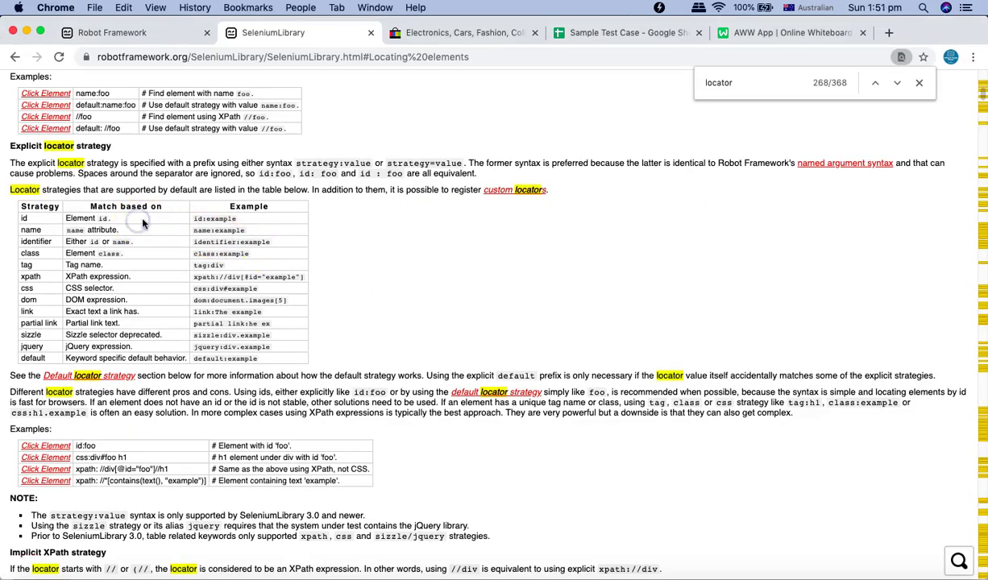
pyautogui.moveTo(18, 200); pyautogui.dragTo(251, 362)
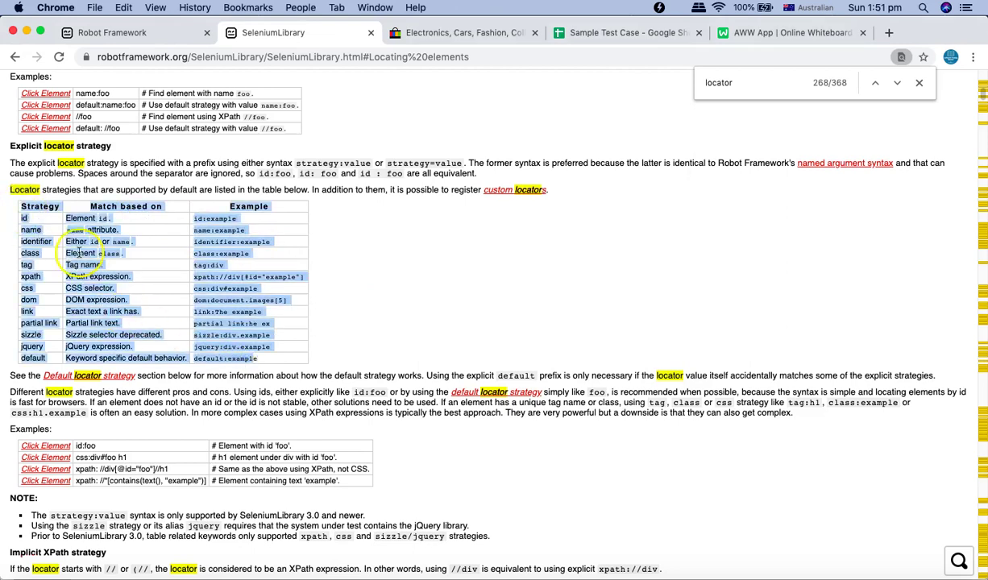
pyautogui.click(25, 219)
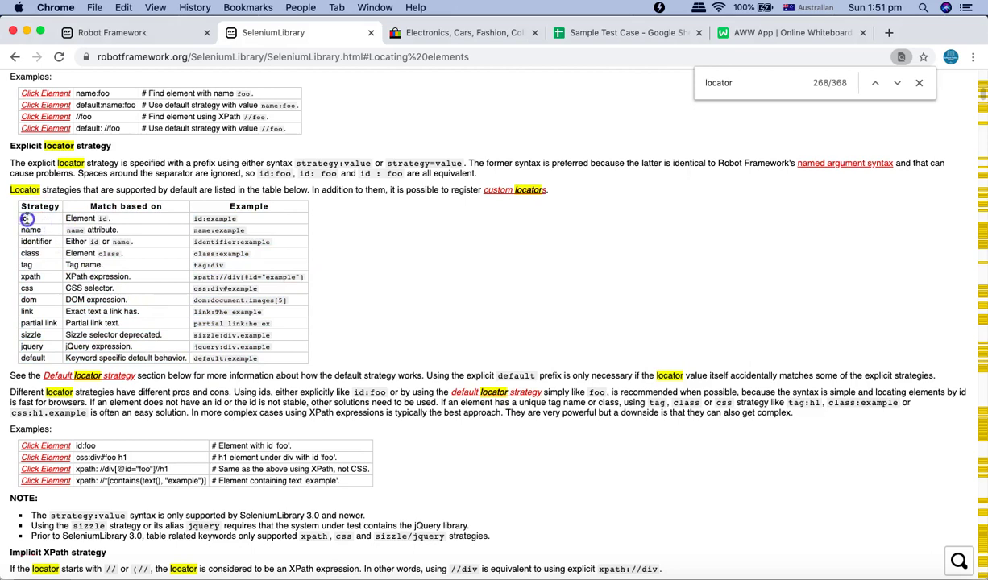
pyautogui.moveTo(22, 218); pyautogui.dragTo(77, 234)
pyautogui.click(99, 240)
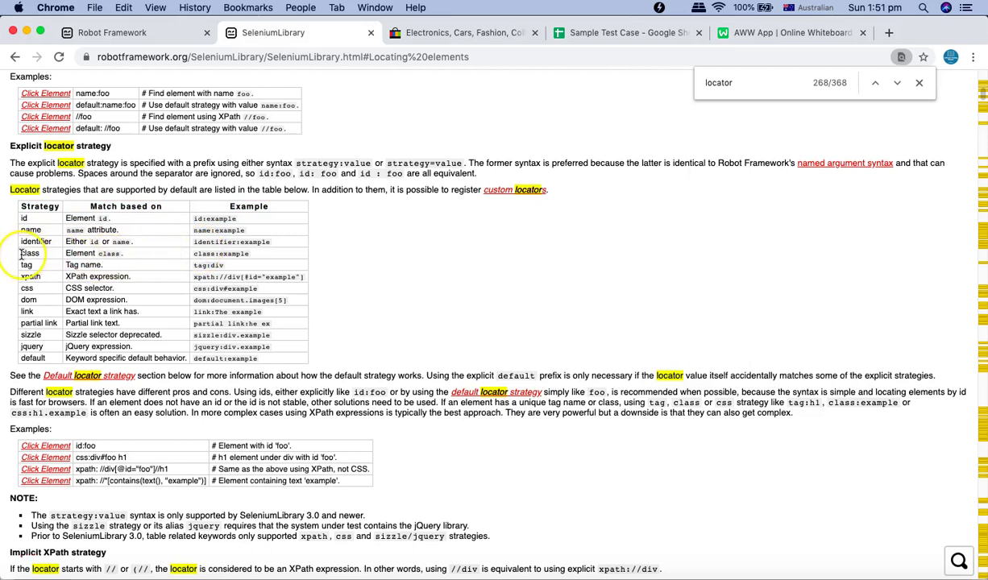
pyautogui.click(30, 255)
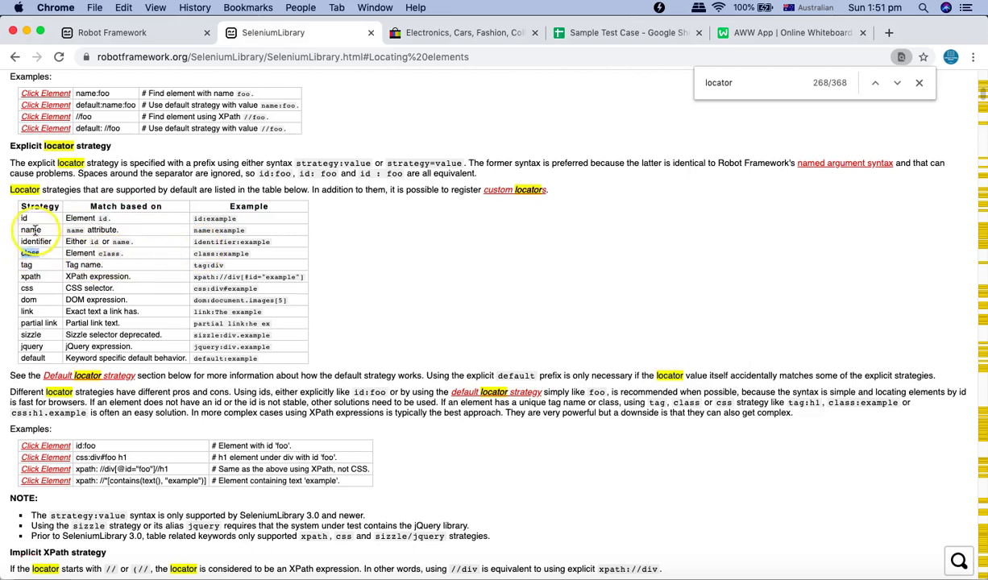
pyautogui.moveTo(22, 218); pyautogui.dragTo(117, 230)
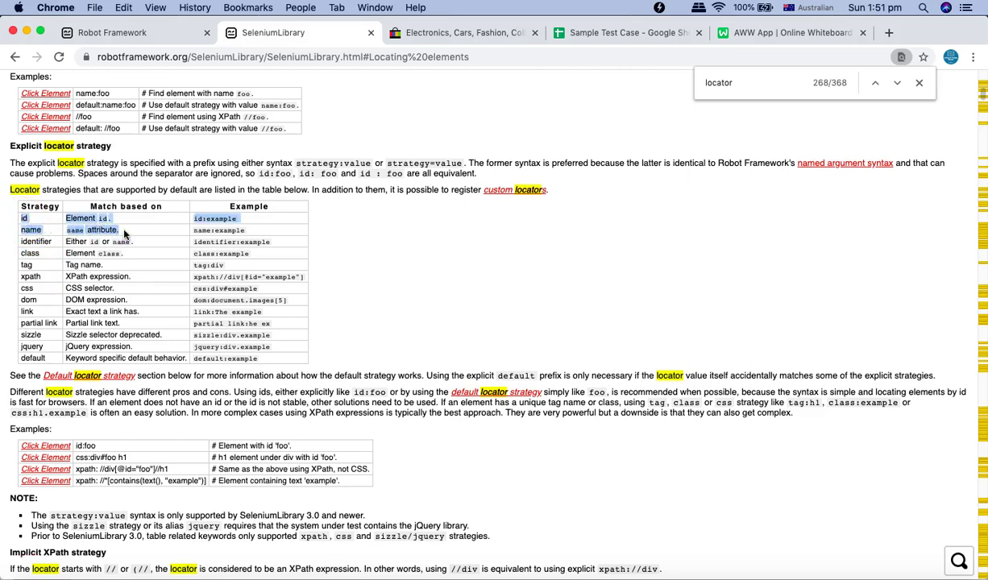
pyautogui.click(42, 232)
pyautogui.moveTo(118, 230); pyautogui.dragTo(32, 219)
pyautogui.click(22, 219)
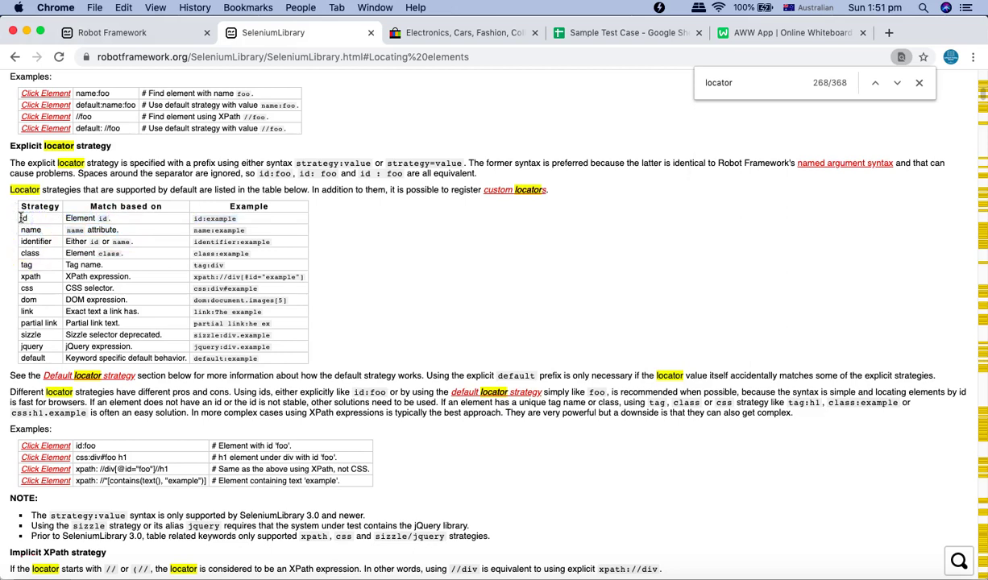
pyautogui.moveTo(29, 221); pyautogui.dragTo(130, 236)
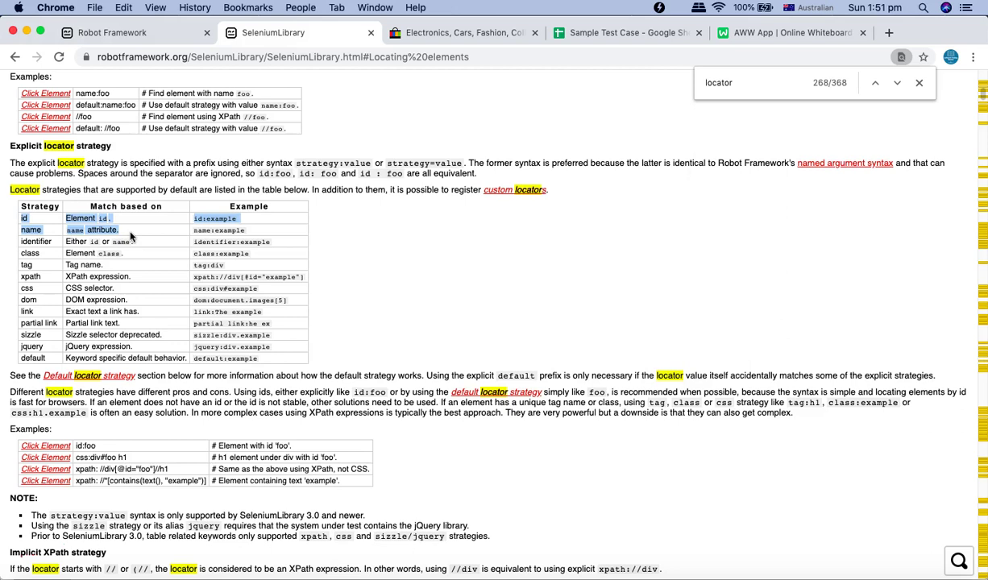
pyautogui.click(24, 218)
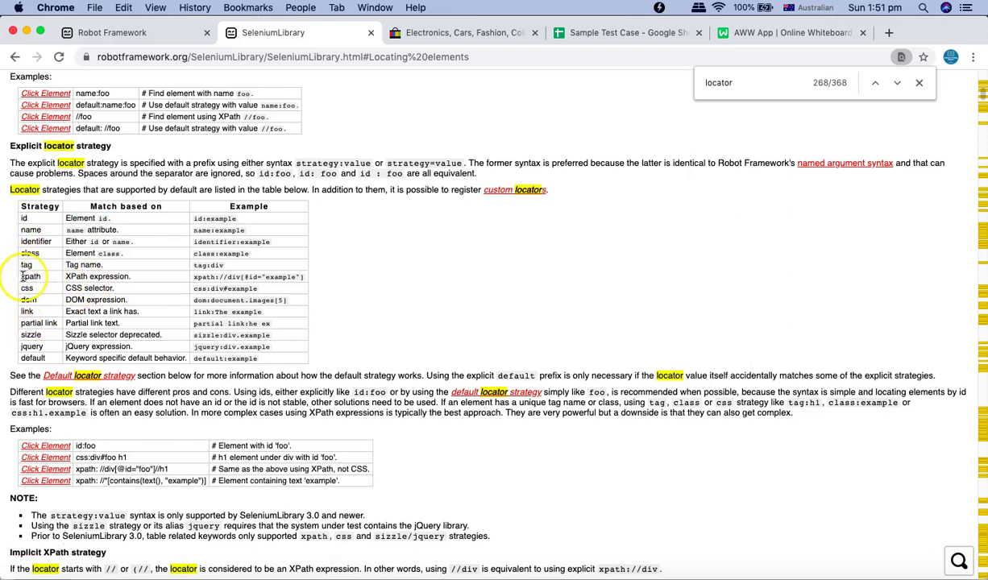
# Step: Highlight the xpath row and then the remaining locator strategy rows
pyautogui.moveTo(22, 276); pyautogui.dragTo(138, 280)
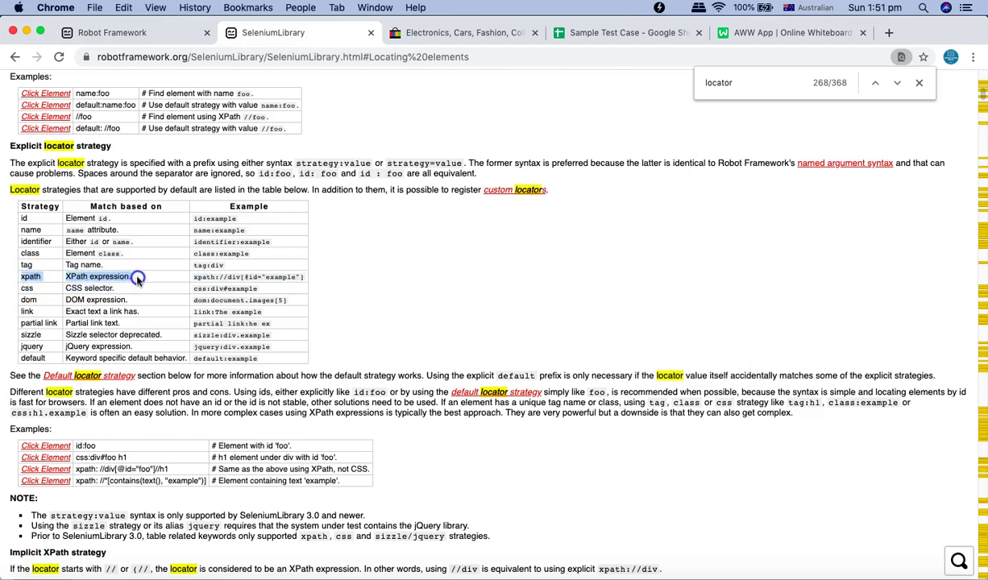
pyautogui.click(32, 277)
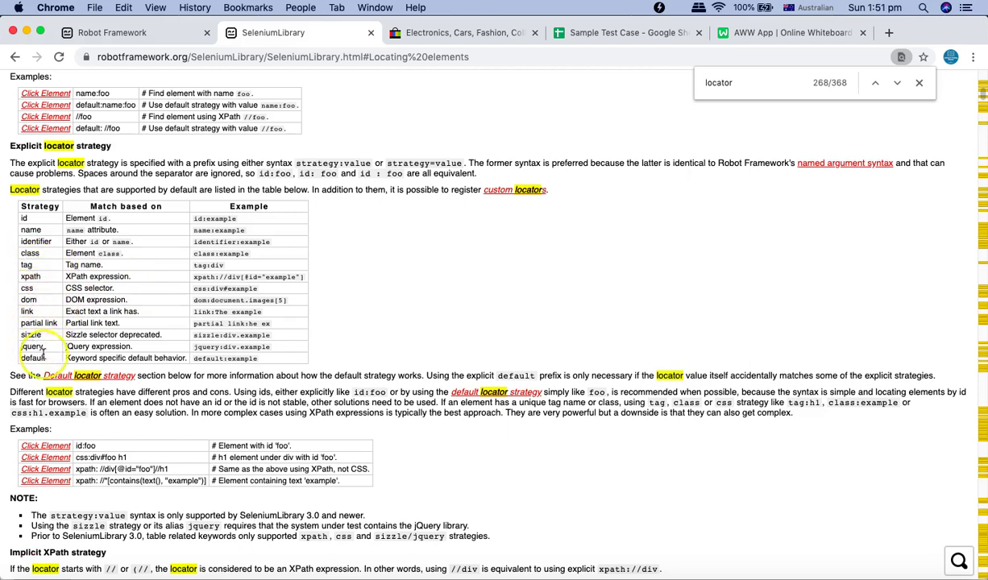
pyautogui.moveTo(187, 359); pyautogui.dragTo(24, 208)
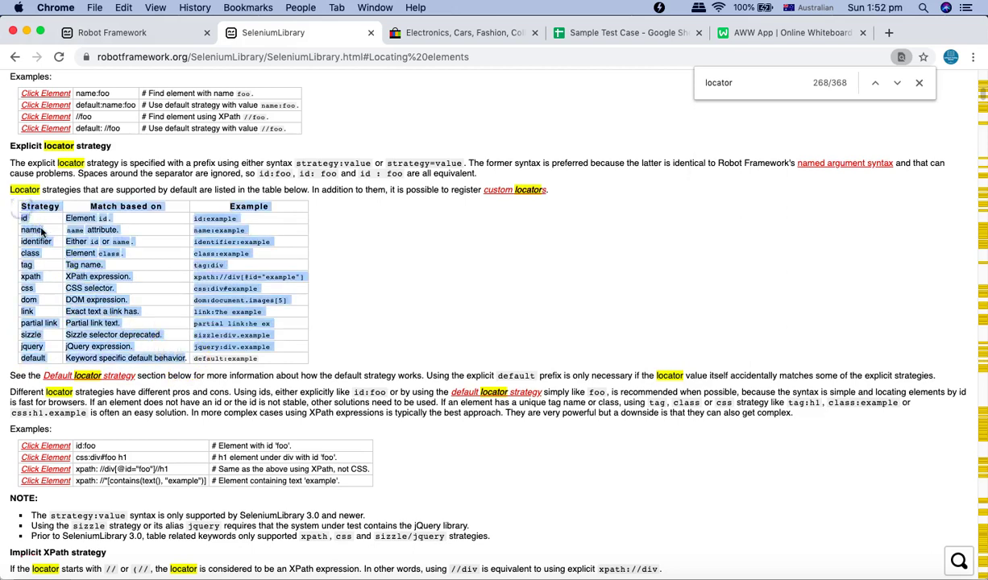
pyautogui.click(48, 231)
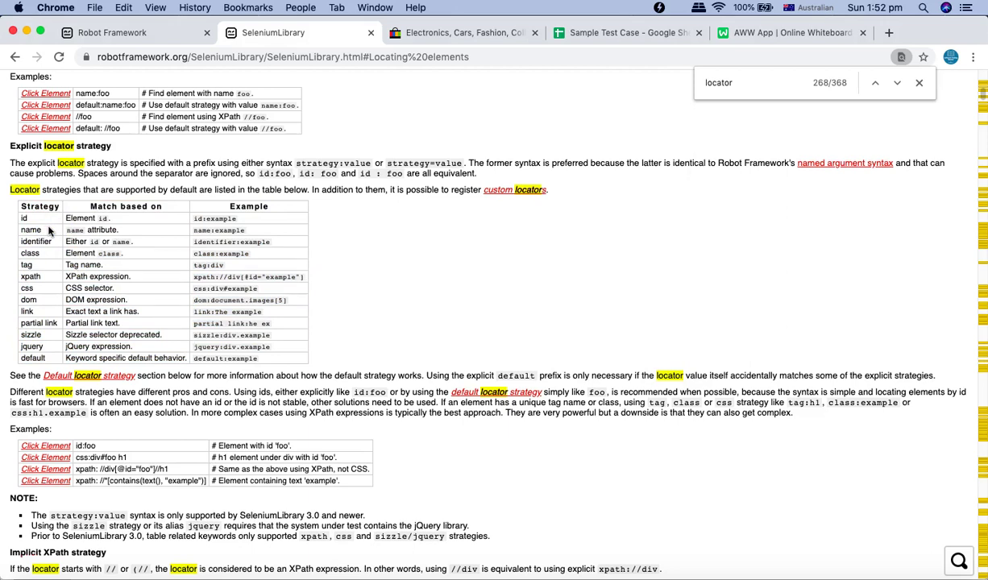
pyautogui.click(107, 252)
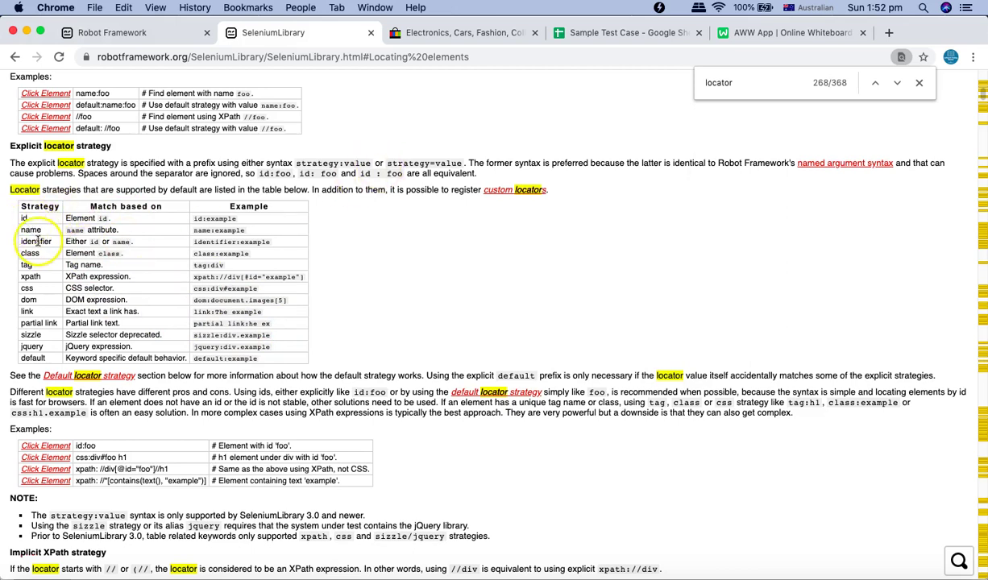
# Step: Inspect eBay's Search button in developer tools and copy its id value gh-btn
pyautogui.click(456, 38)
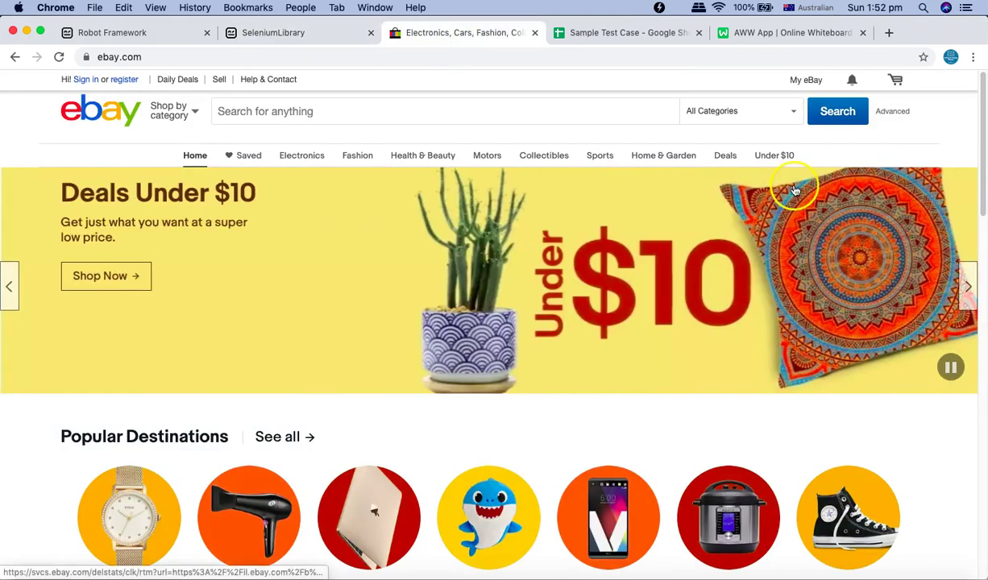
pyautogui.rightClick(831, 115)
pyautogui.click(859, 242)
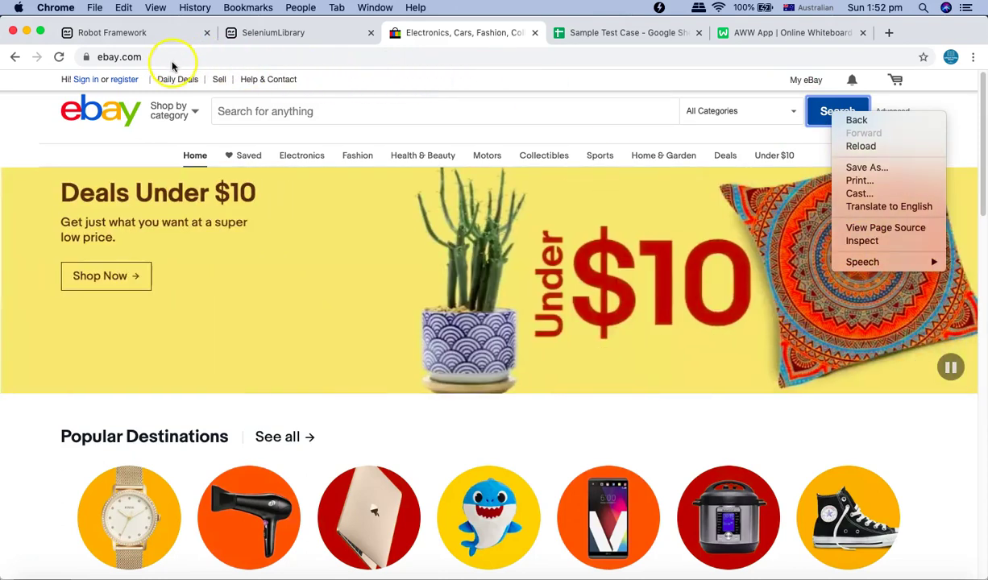
pyautogui.click(861, 241)
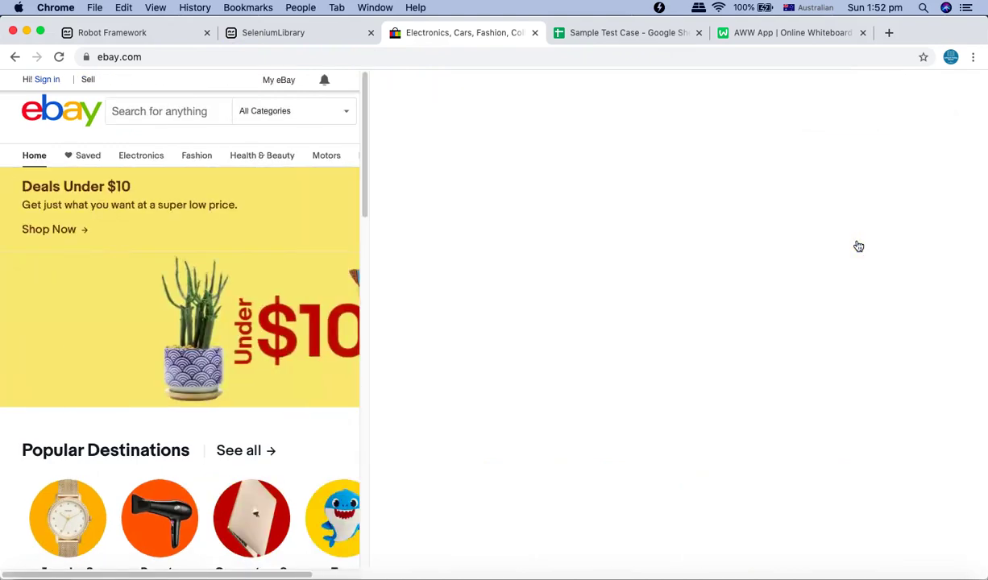
pyautogui.click(578, 226)
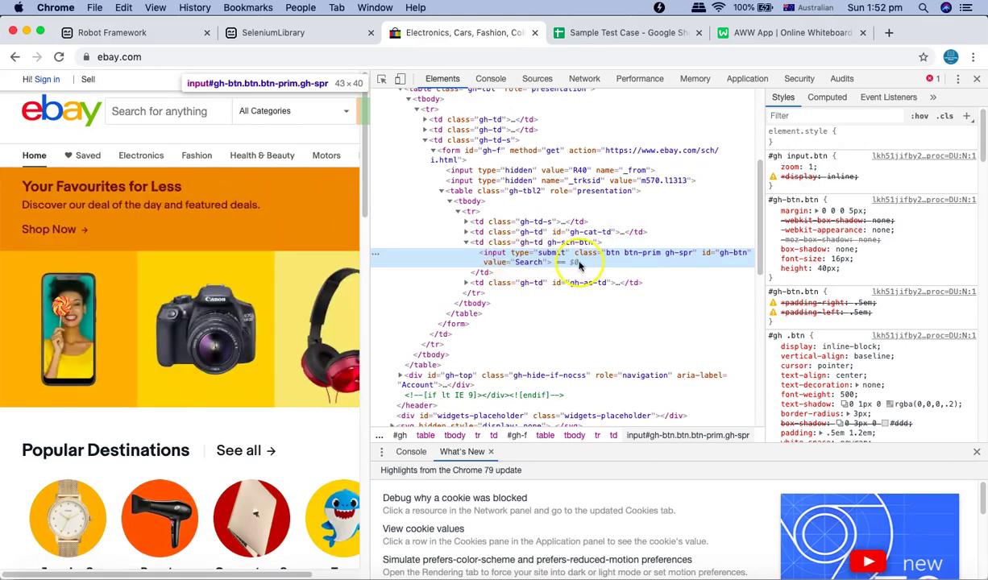
pyautogui.doubleClick(731, 255)
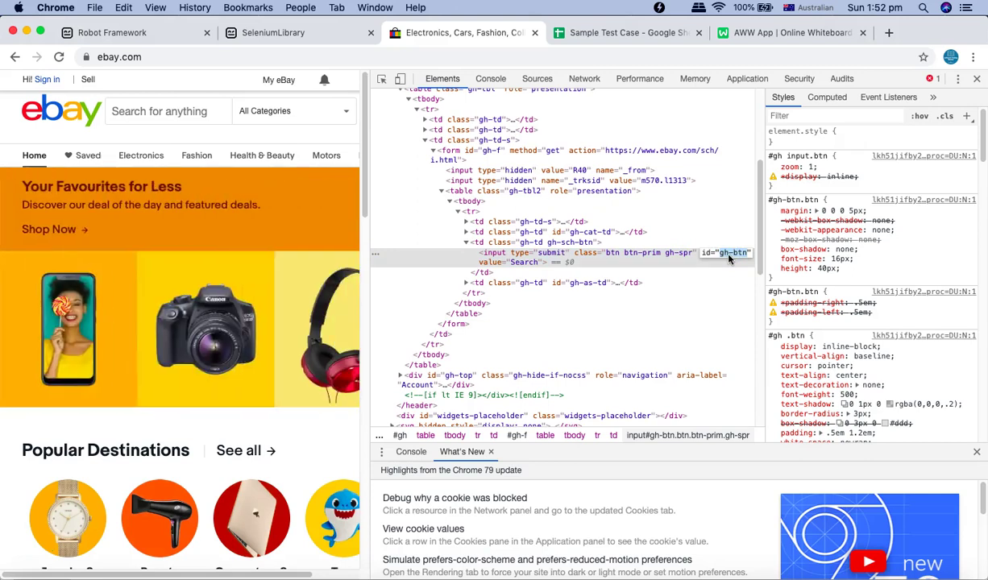
pyautogui.rightClick(729, 256)
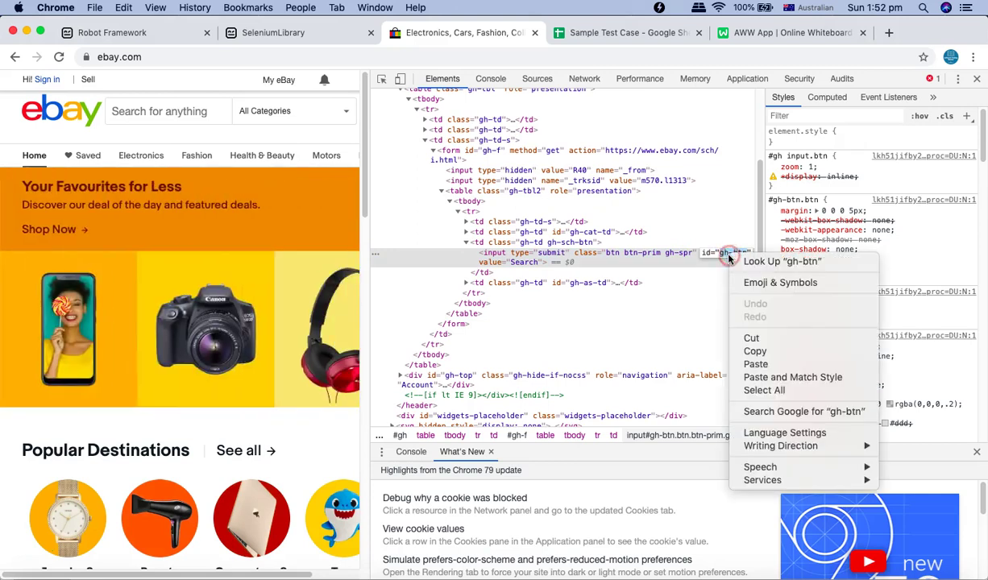
pyautogui.click(755, 353)
pyautogui.press('super+Tab')
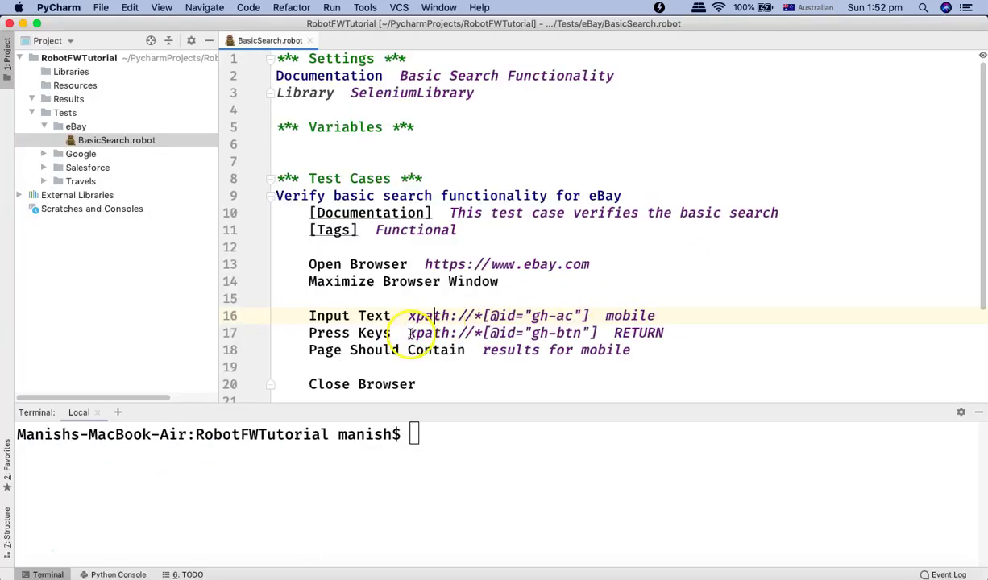
# Step: Add a new line 19 reading 'Press Keys id:gh-btn RETURN' after line 17
pyautogui.click(685, 331)
pyautogui.press('Return')
pyautogui.press('Return')
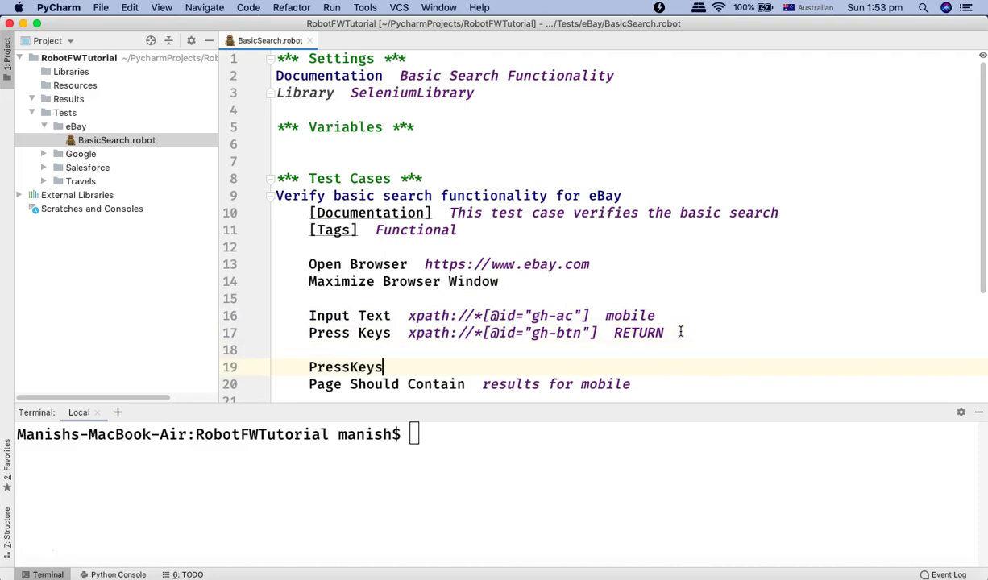
pyautogui.click(373, 374)
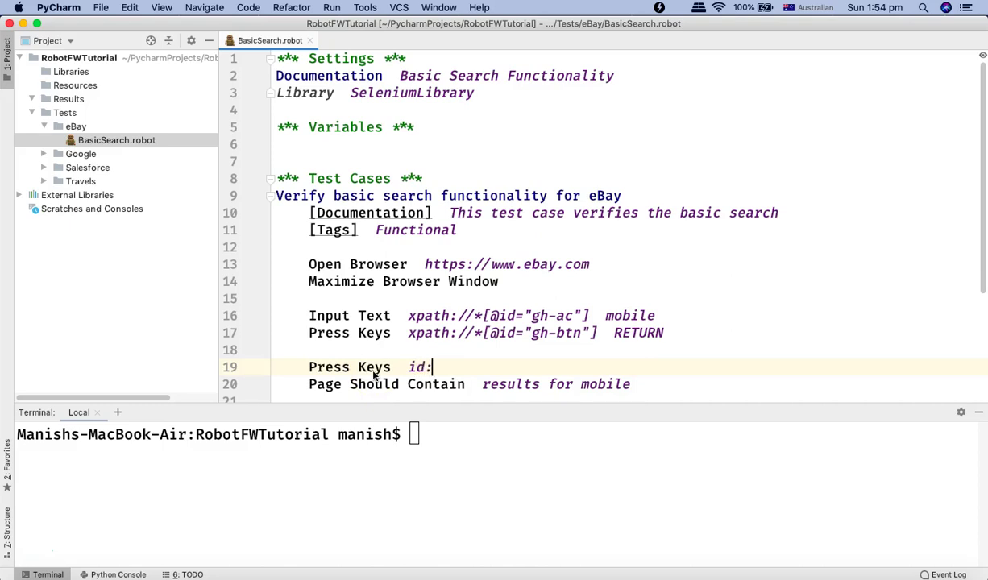
pyautogui.write('gh-btn  R')
pyautogui.write('ETURN')
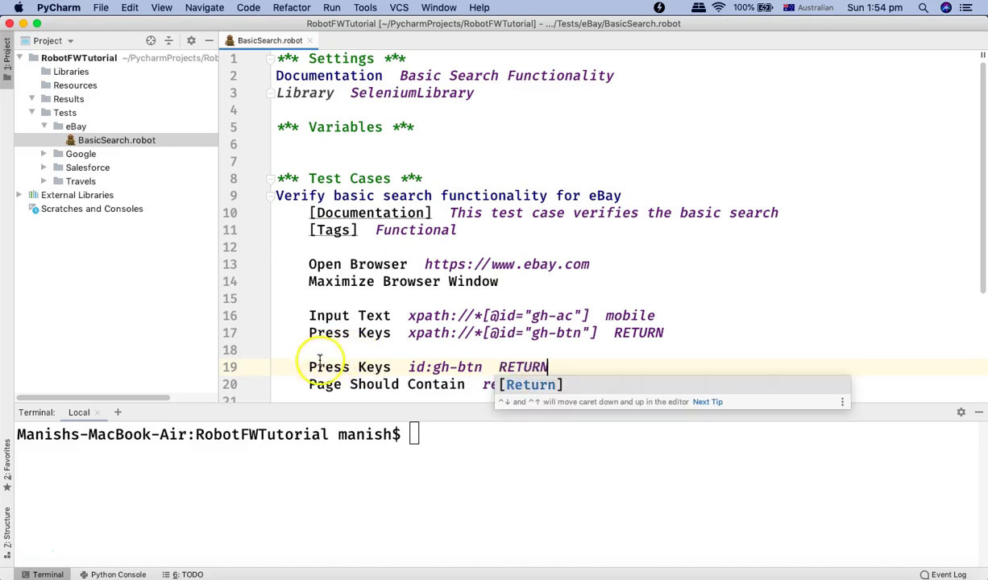
pyautogui.press('Escape')
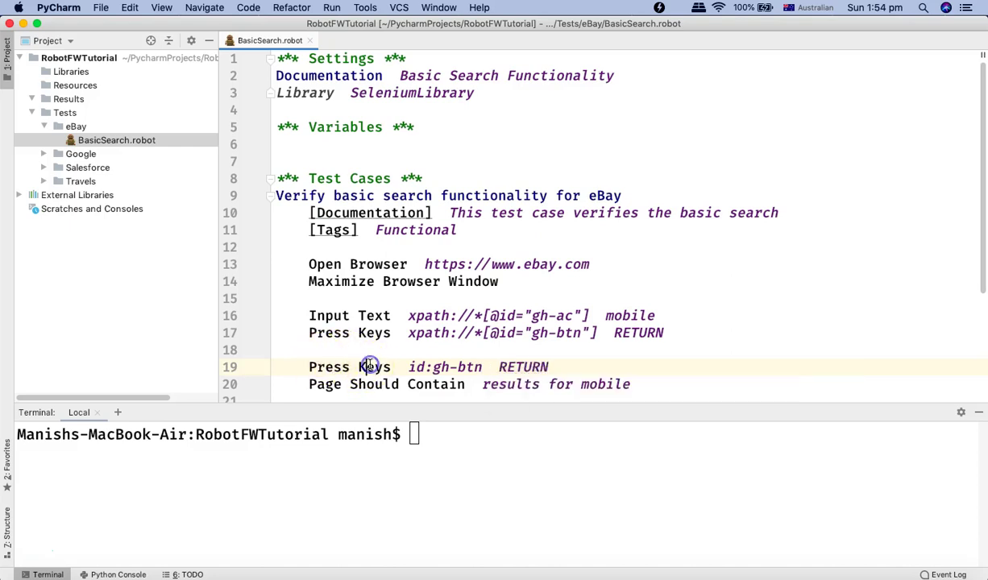
pyautogui.scroll(-1, 403, 366)
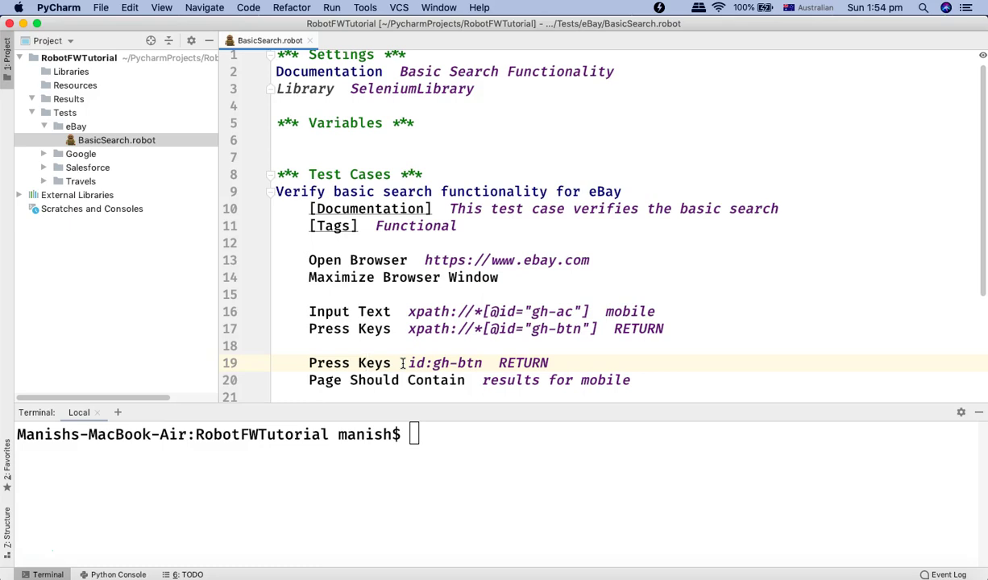
pyautogui.click(588, 573)
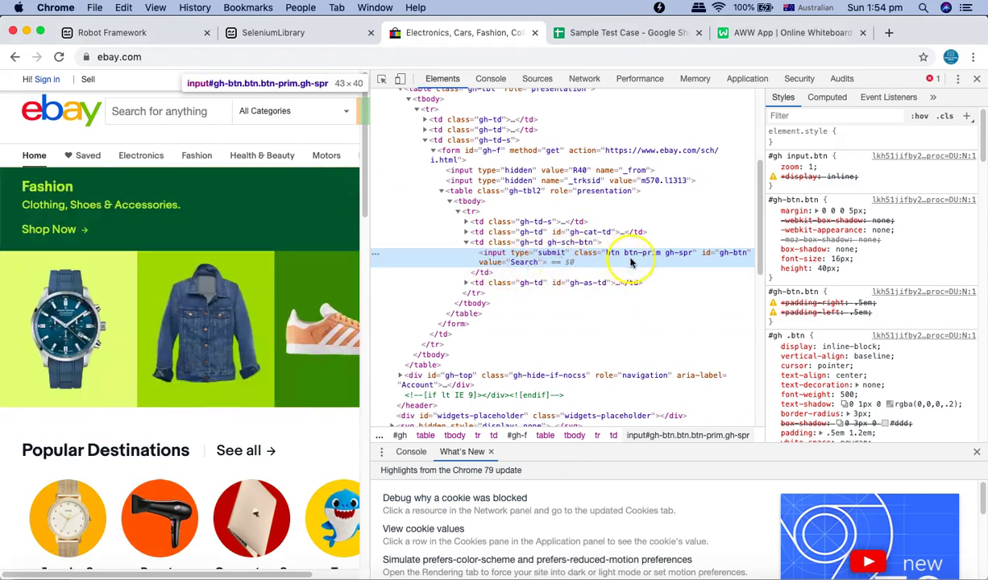
pyautogui.click(703, 256)
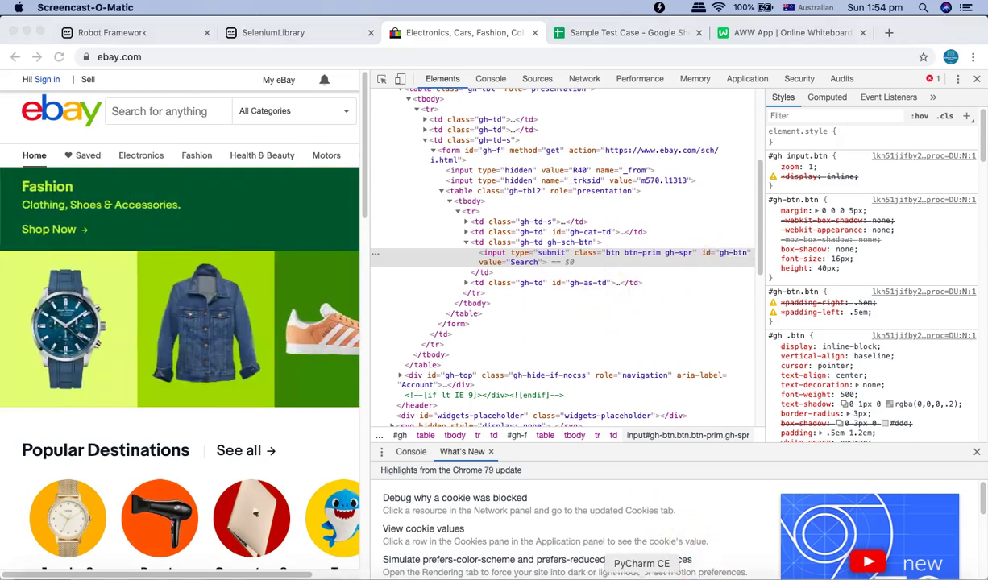
# Step: Rewrite line 19's locator as name:this-in-name and select the placeholder value
pyautogui.click(641, 576)
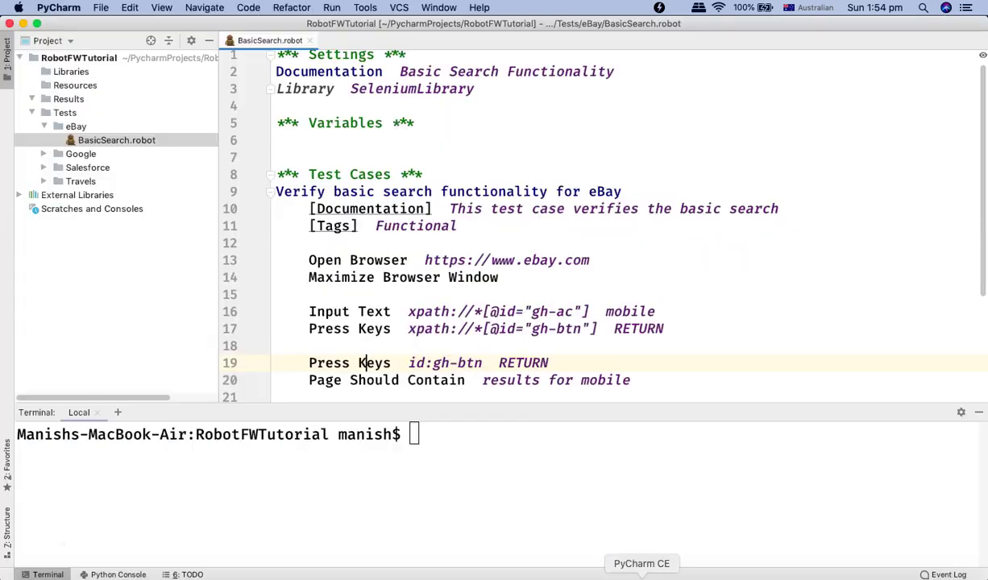
pyautogui.click(425, 363)
pyautogui.press('BackSpace')
pyautogui.press('BackSpace')
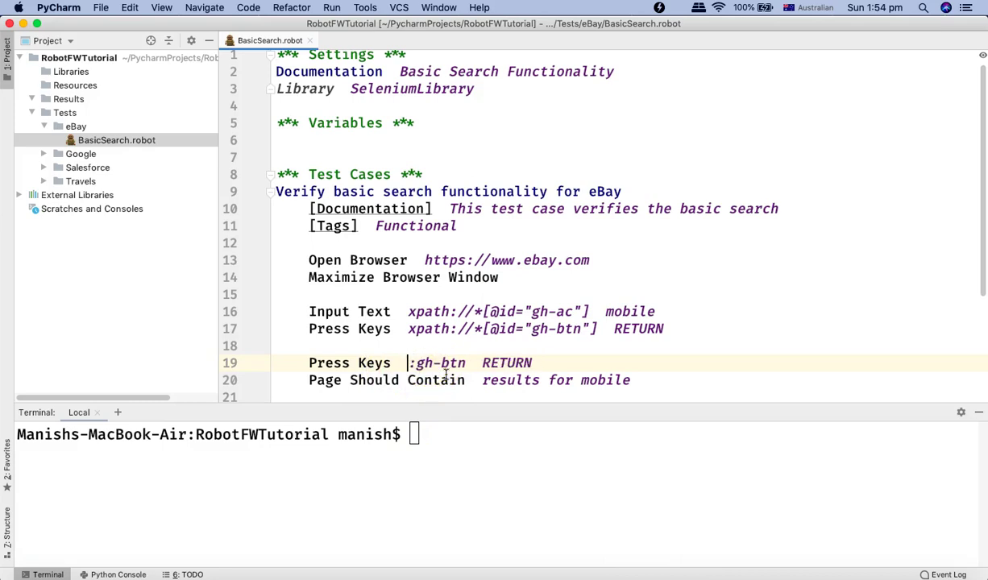
pyautogui.write('name')
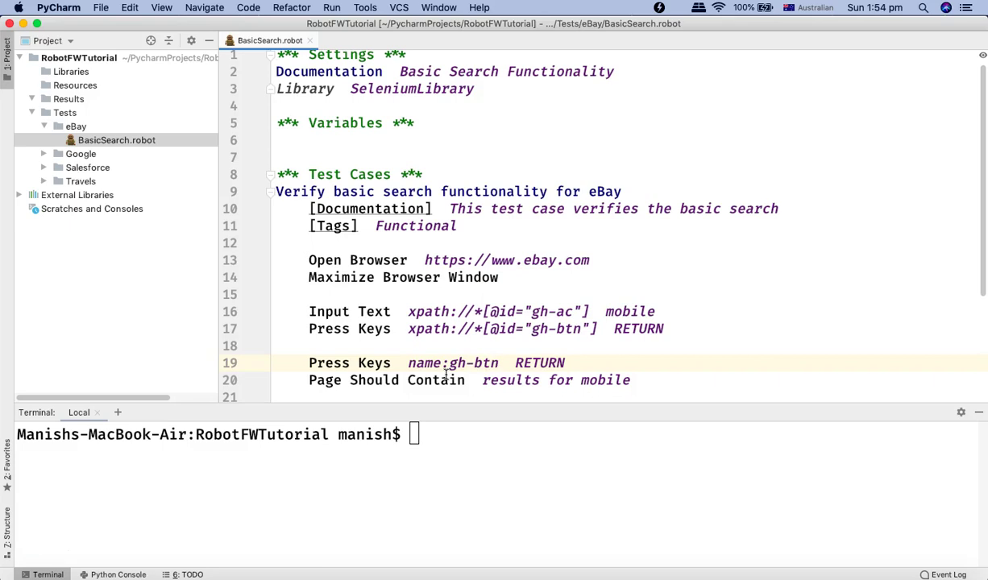
pyautogui.press('BackSpace')
pyautogui.press('BackSpace')
pyautogui.press('BackSpace')
pyautogui.press('BackSpace')
pyautogui.press('BackSpace')
pyautogui.press('BackSpace')
pyautogui.write('t')
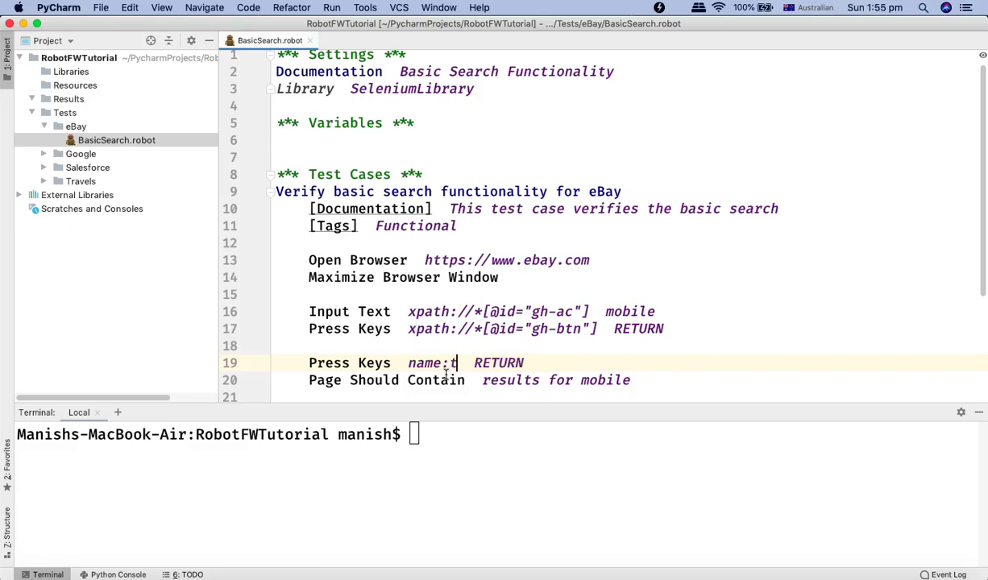
pyautogui.write('hi')
pyautogui.write('s-in-na')
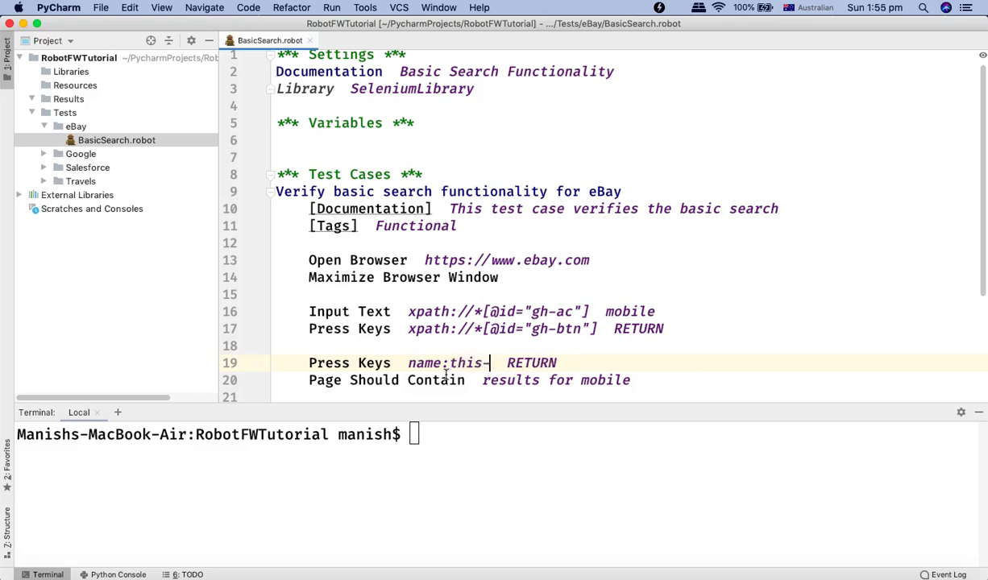
pyautogui.write('me')
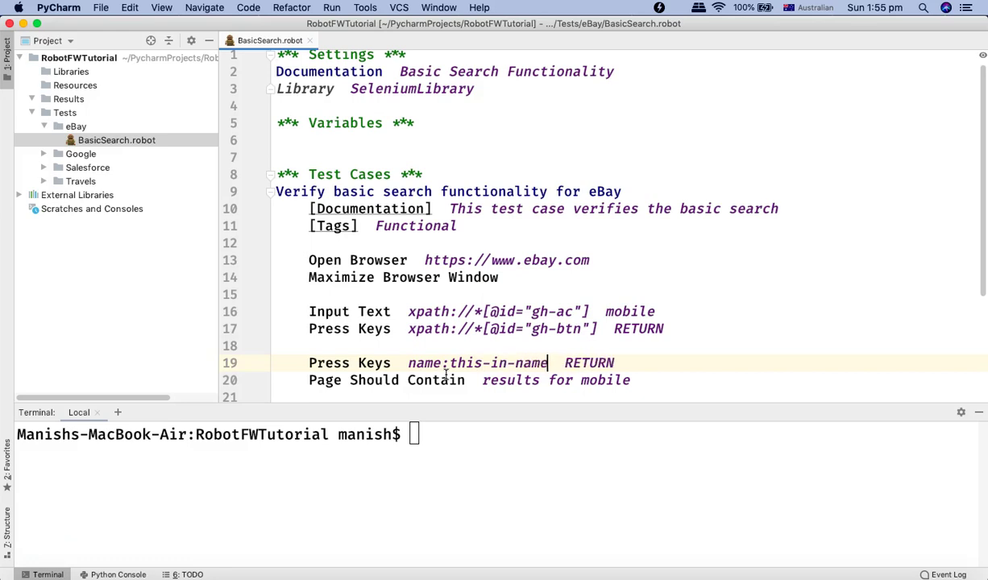
pyautogui.moveTo(450, 364); pyautogui.dragTo(548, 365)
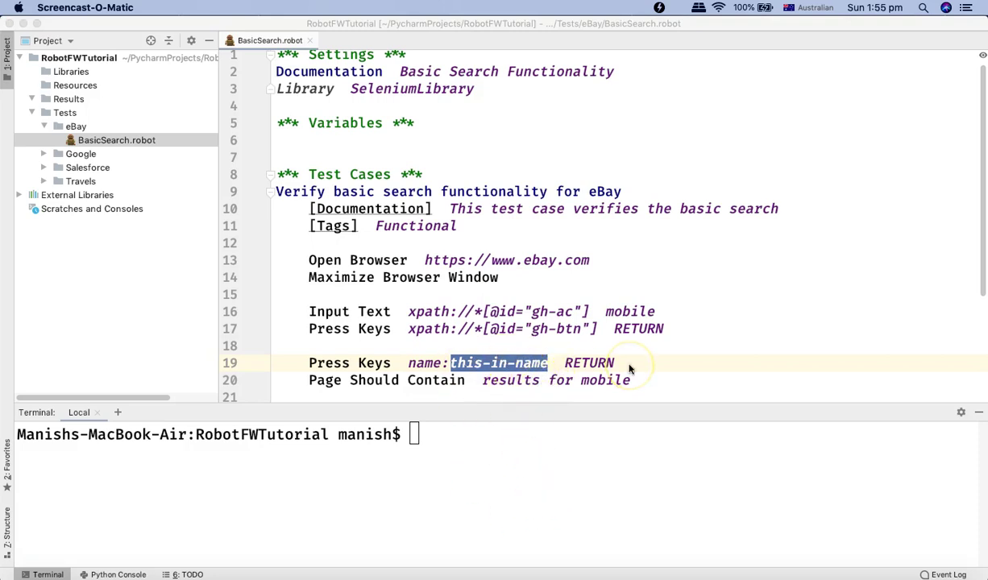
# Step: Copy the eBay search button's CSS selector from DevTools and dismiss the disk-full notification
pyautogui.click(563, 569)
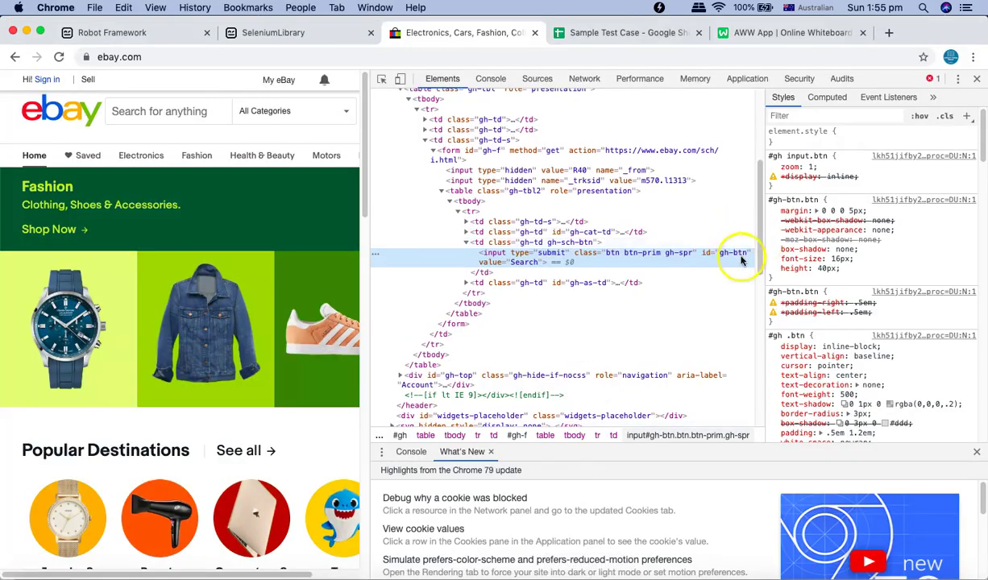
pyautogui.rightClick(527, 262)
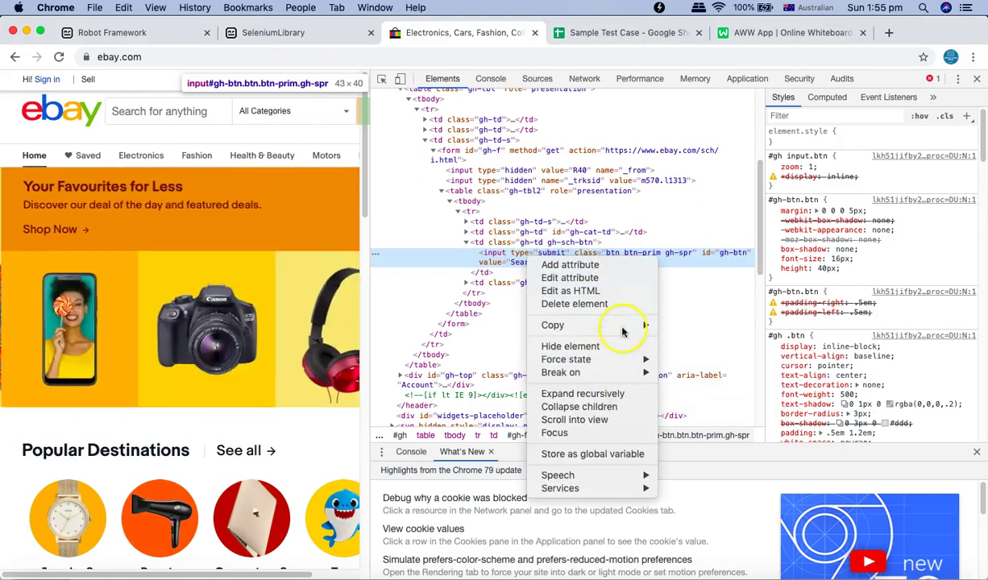
pyautogui.moveTo(623, 327)
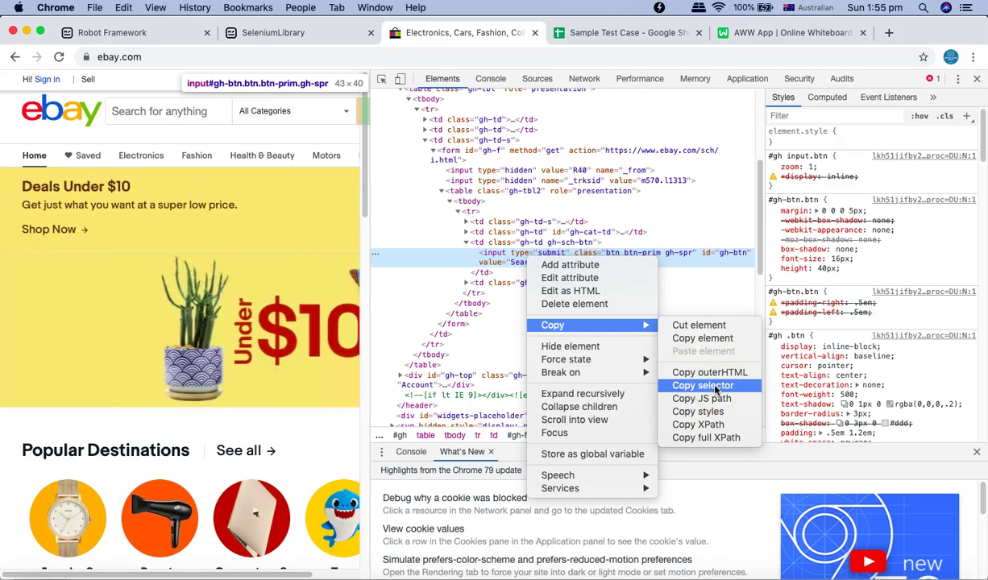
pyautogui.click(715, 386)
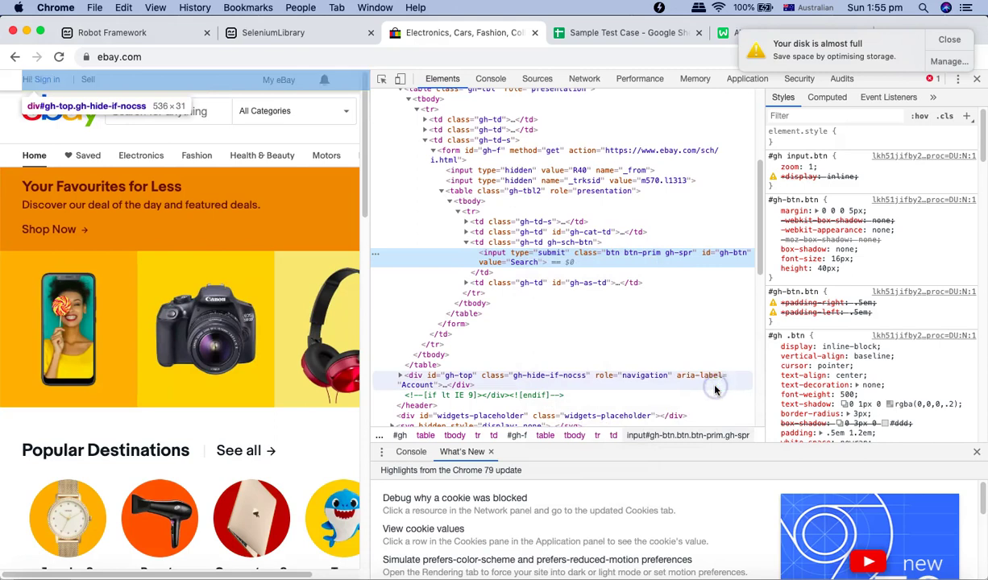
pyautogui.click(947, 40)
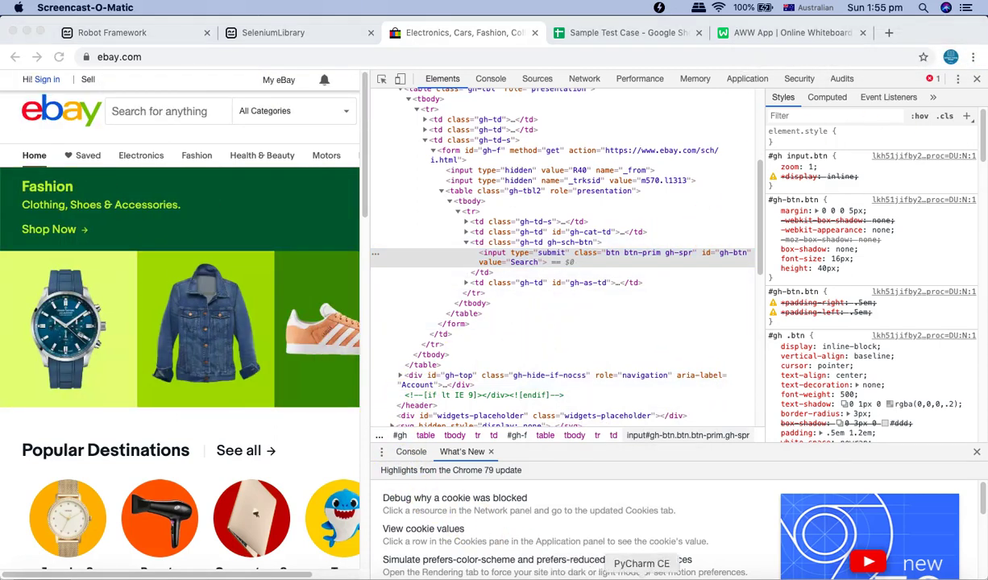
# Step: Add line 20 'Press Keys css:#gh-btn RETURN' below line 19 in BasicSearch.robot
pyautogui.click(588, 568)
pyautogui.click(635, 369)
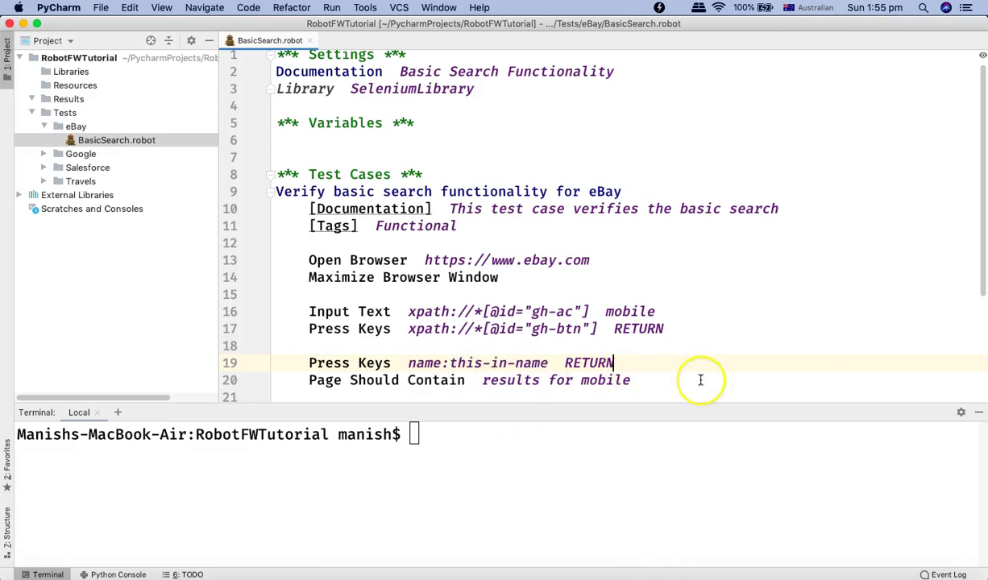
pyautogui.press('Return')
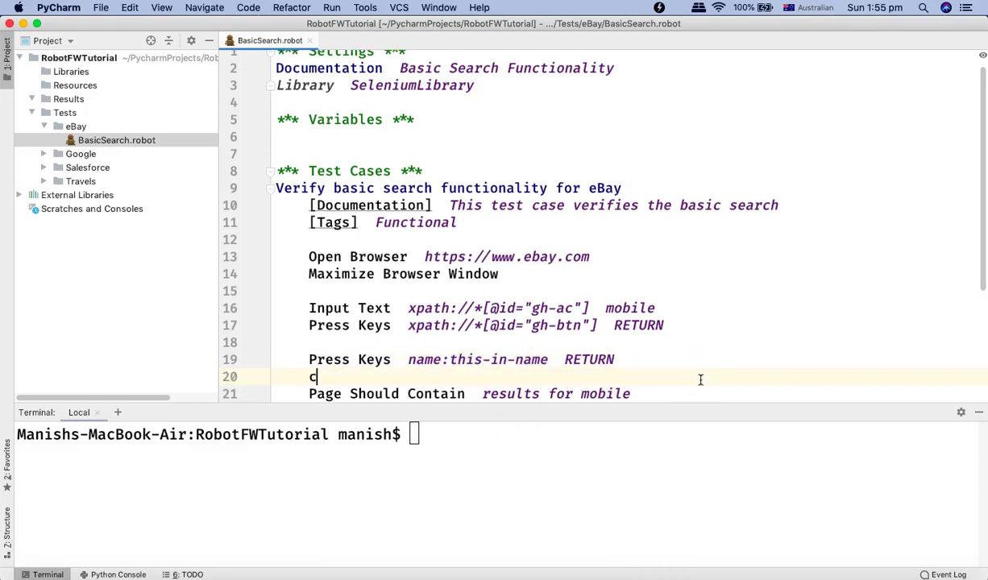
pyautogui.write('css:#gh-btn')
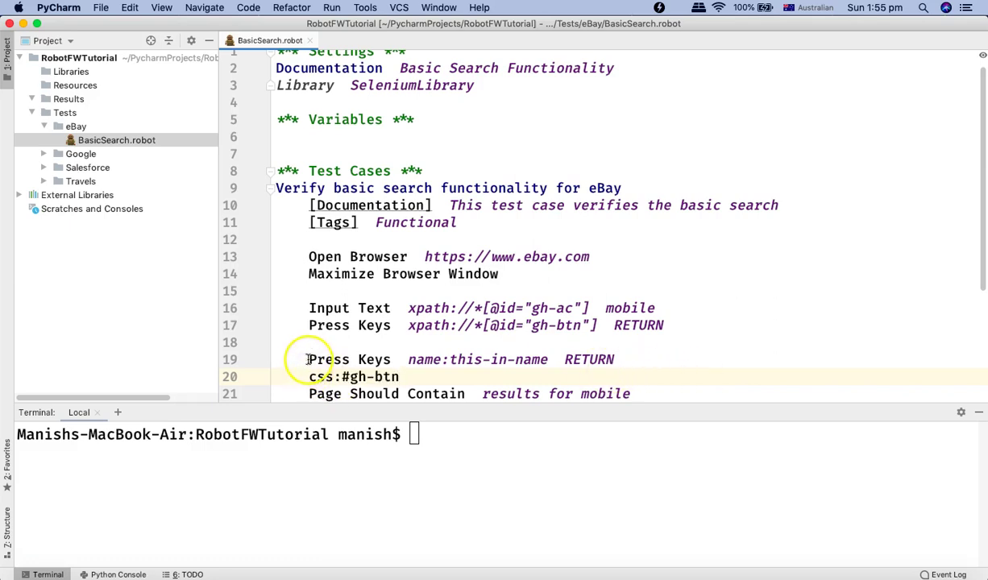
pyautogui.moveTo(309, 359); pyautogui.dragTo(400, 360)
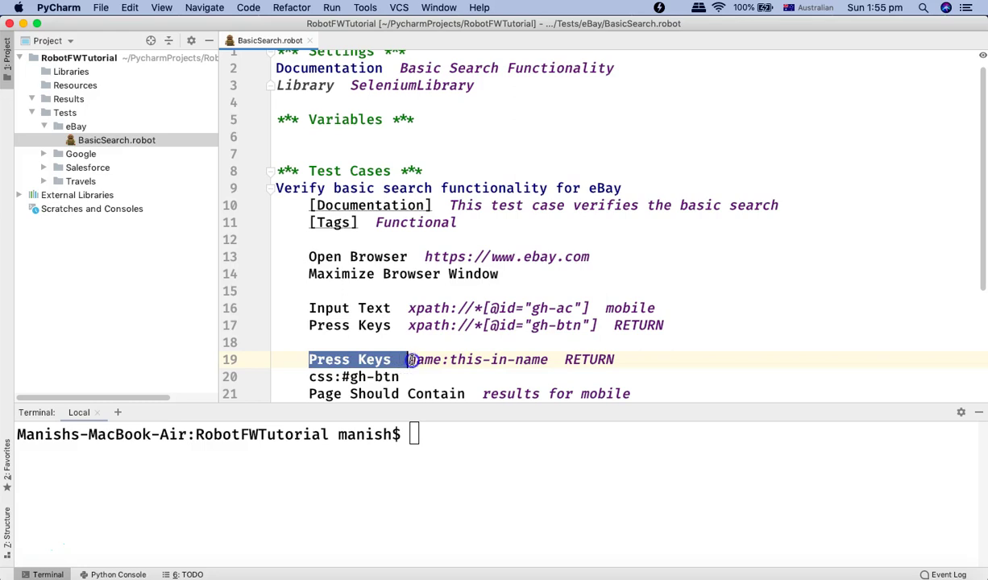
pyautogui.click(308, 376)
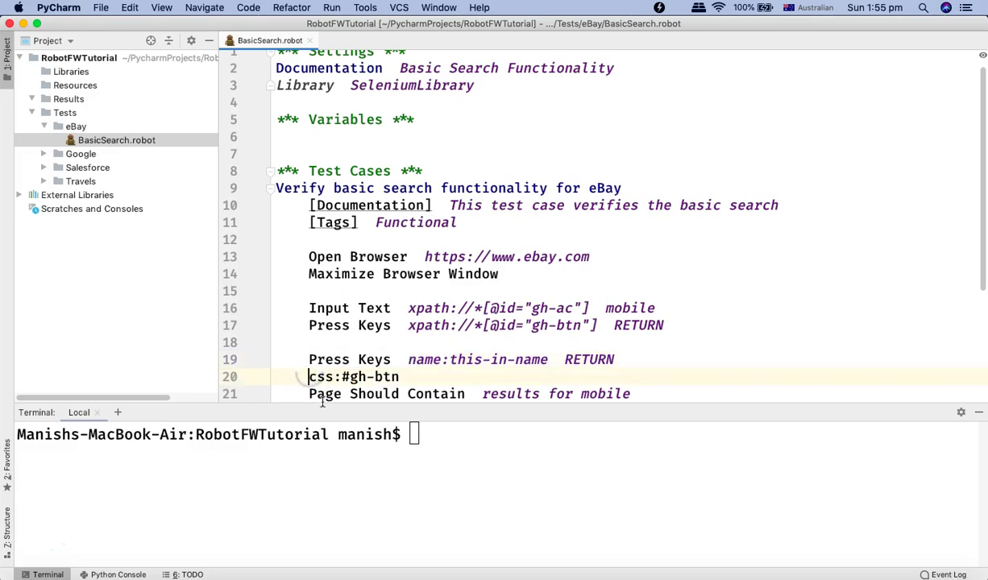
pyautogui.press('super+v')
pyautogui.click(517, 377)
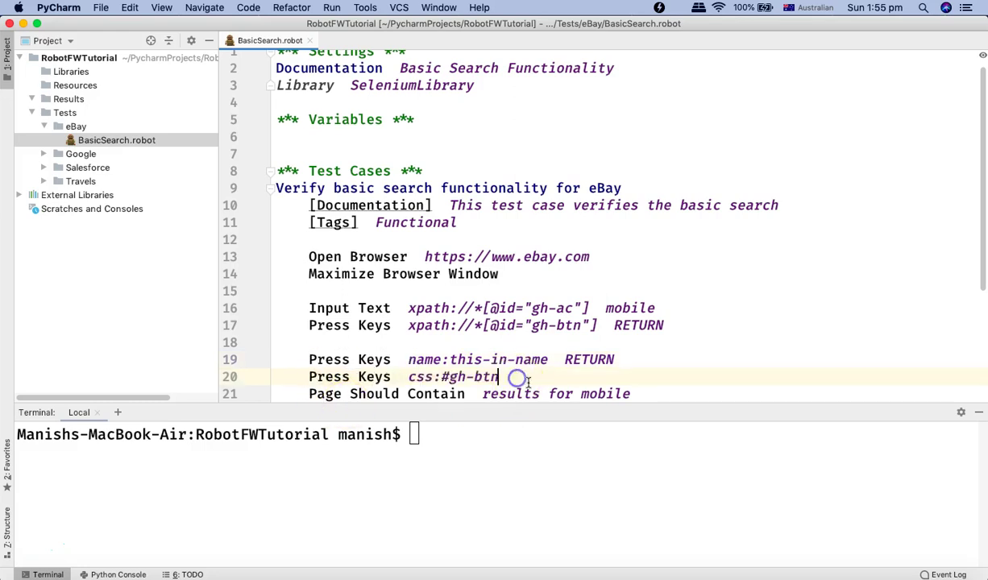
pyautogui.write('Re')
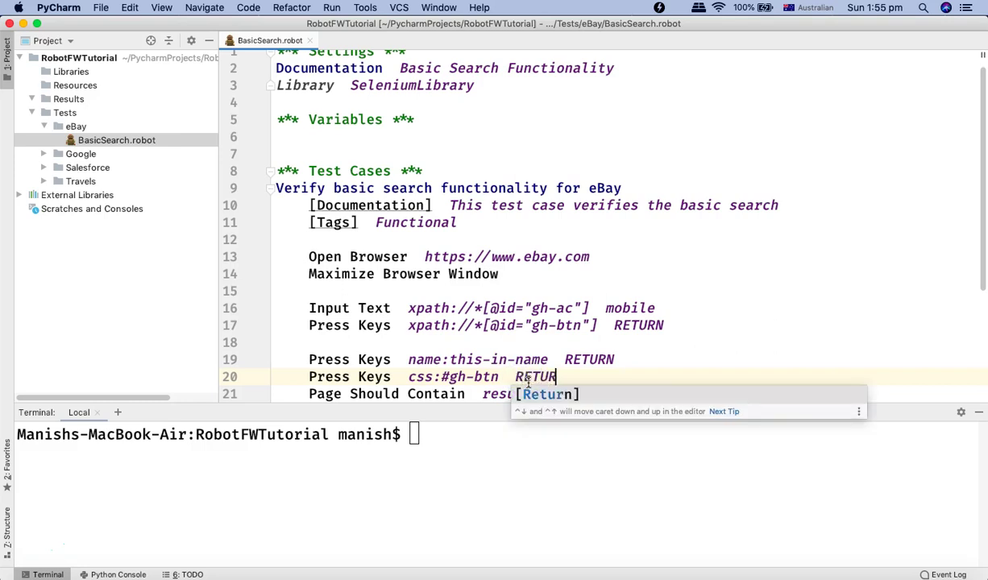
pyautogui.click(309, 359)
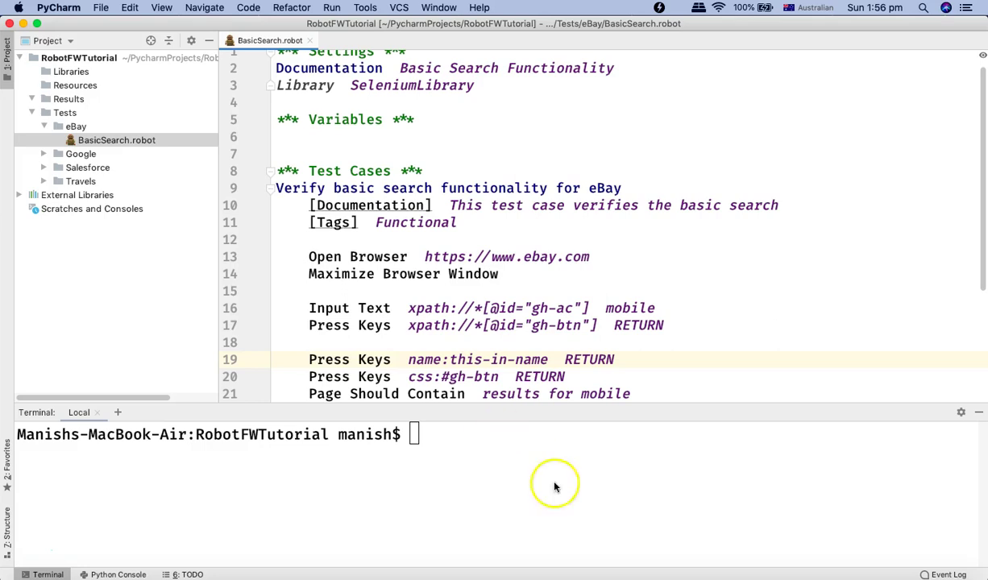
pyautogui.press('super+Tab')
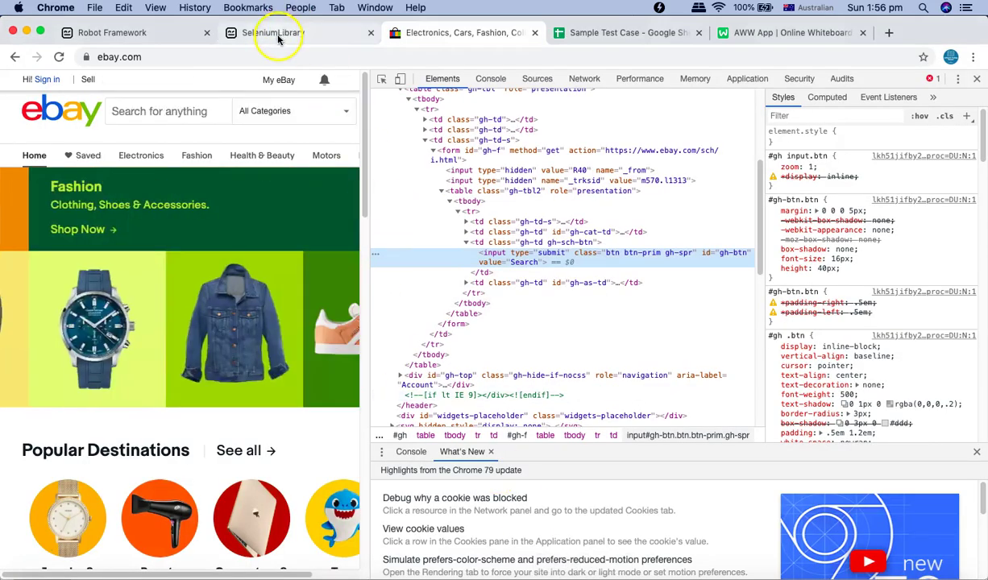
pyautogui.click(273, 32)
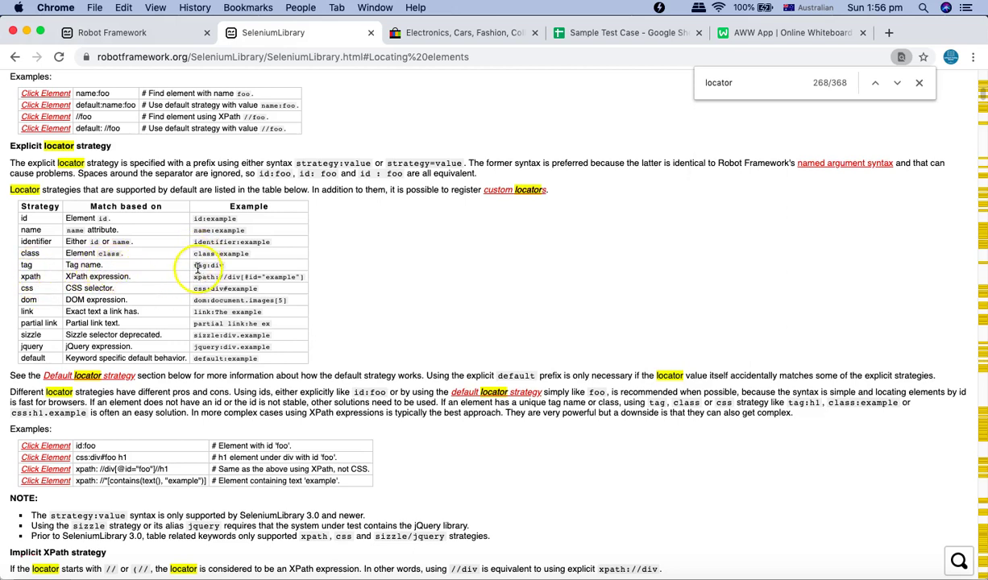
pyautogui.moveTo(195, 266); pyautogui.dragTo(228, 276)
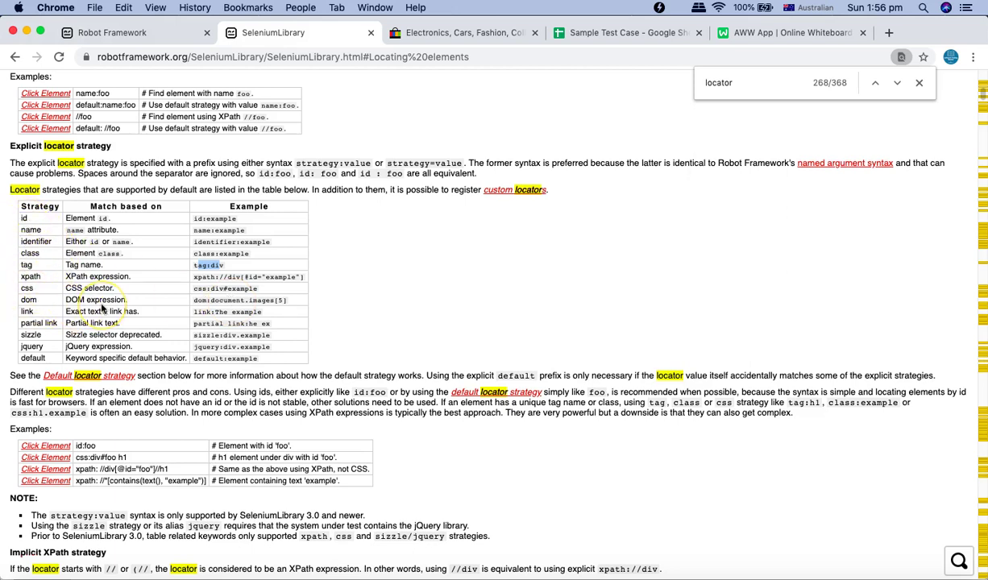
pyautogui.click(255, 292)
# Step: Close Chrome's developer tools on the eBay home page tab
pyautogui.click(393, 36)
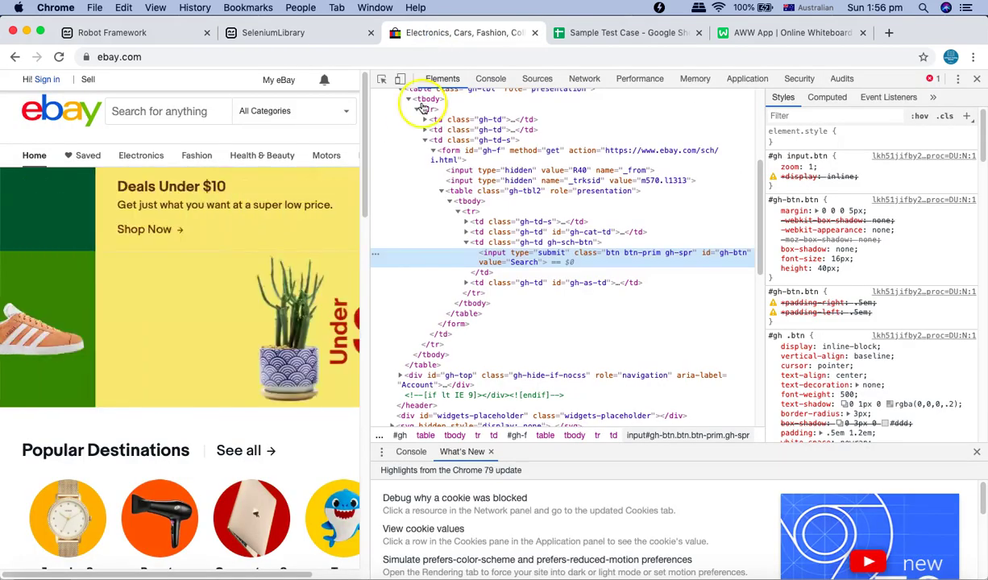
pyautogui.click(977, 78)
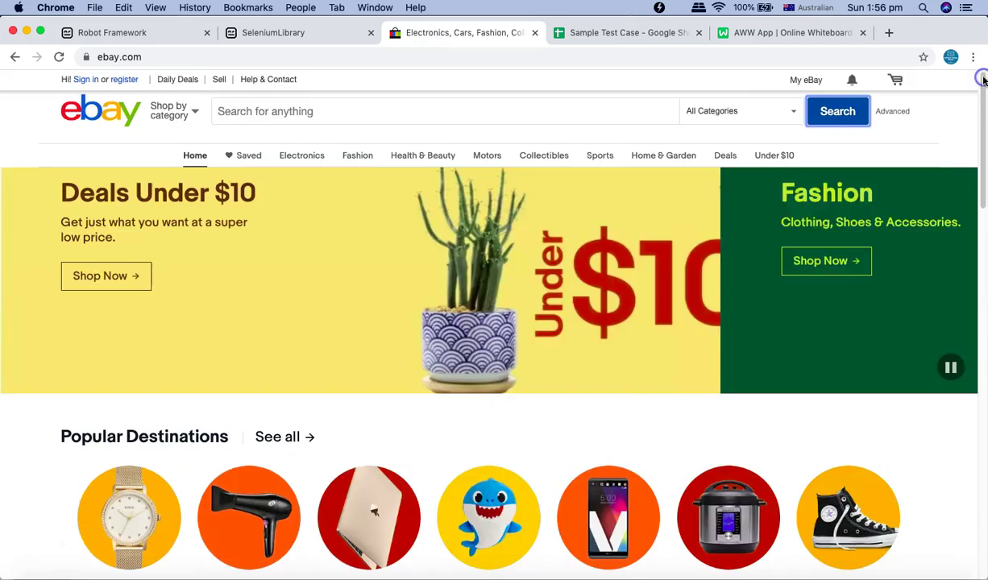